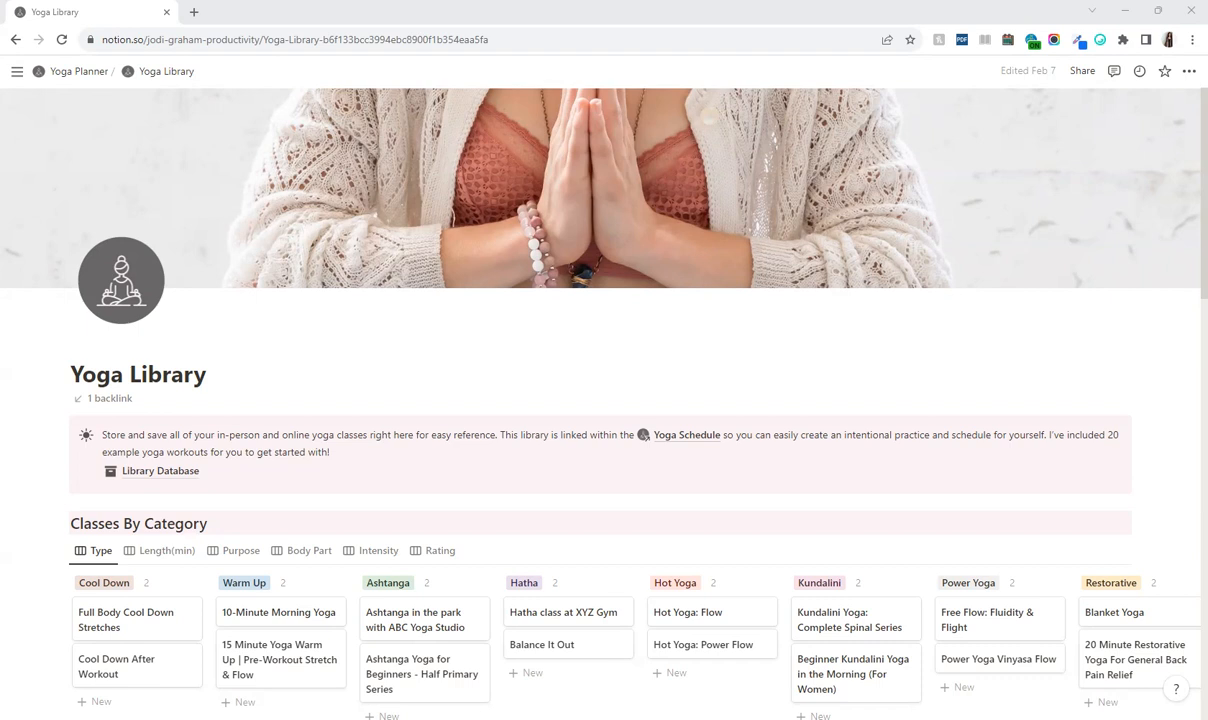
Try Page cover as the card preview of the Type board under Classes By Category, and set the preview back to None
scroll(850, 410, "down", 3)
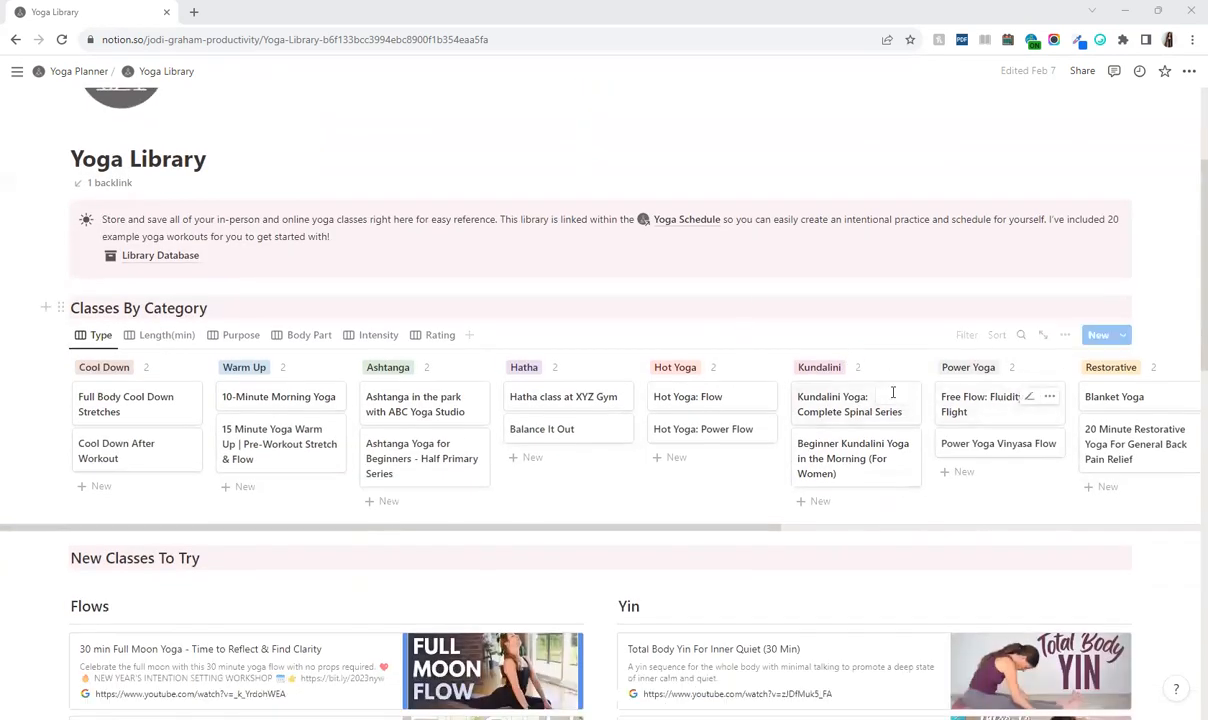
scroll(893, 394, "up", 2)
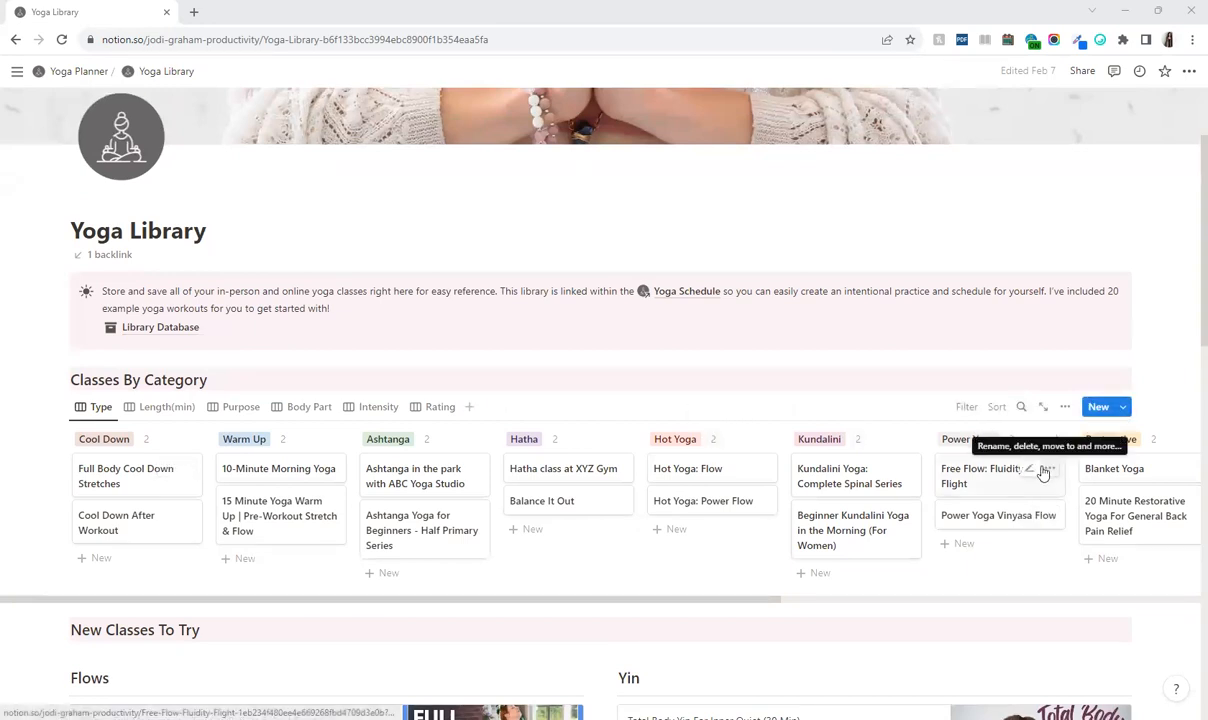
left_click(1065, 408)
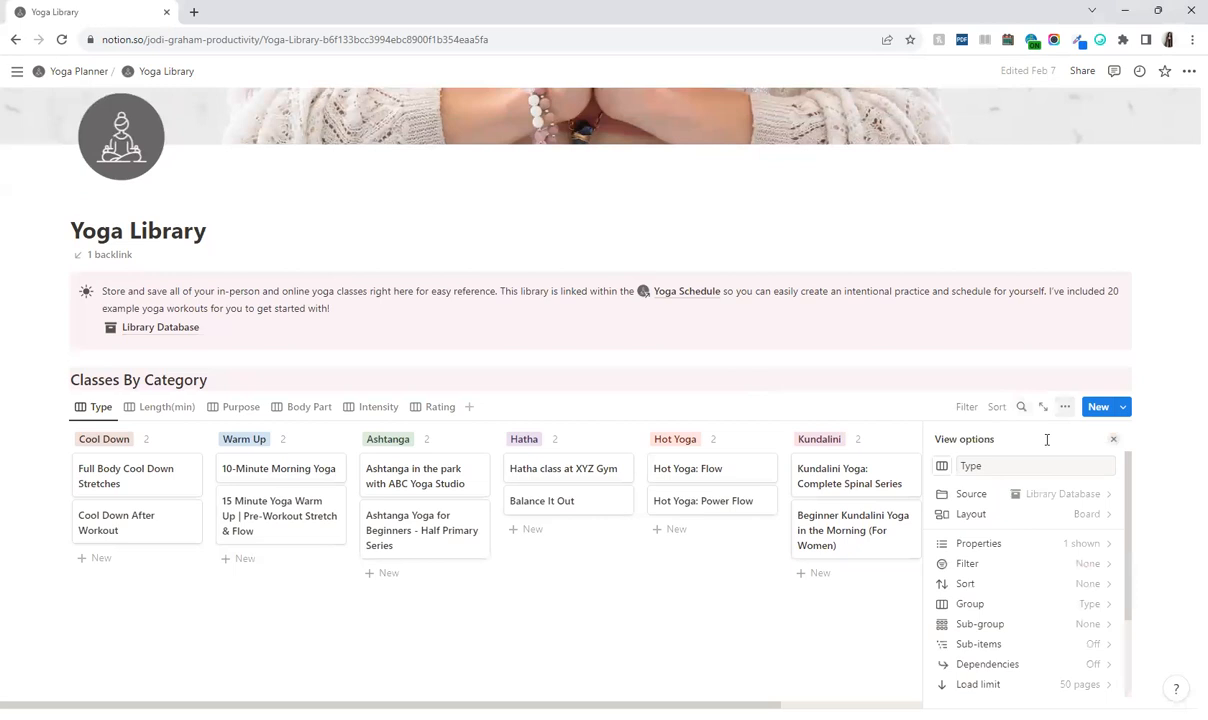
left_click(979, 514)
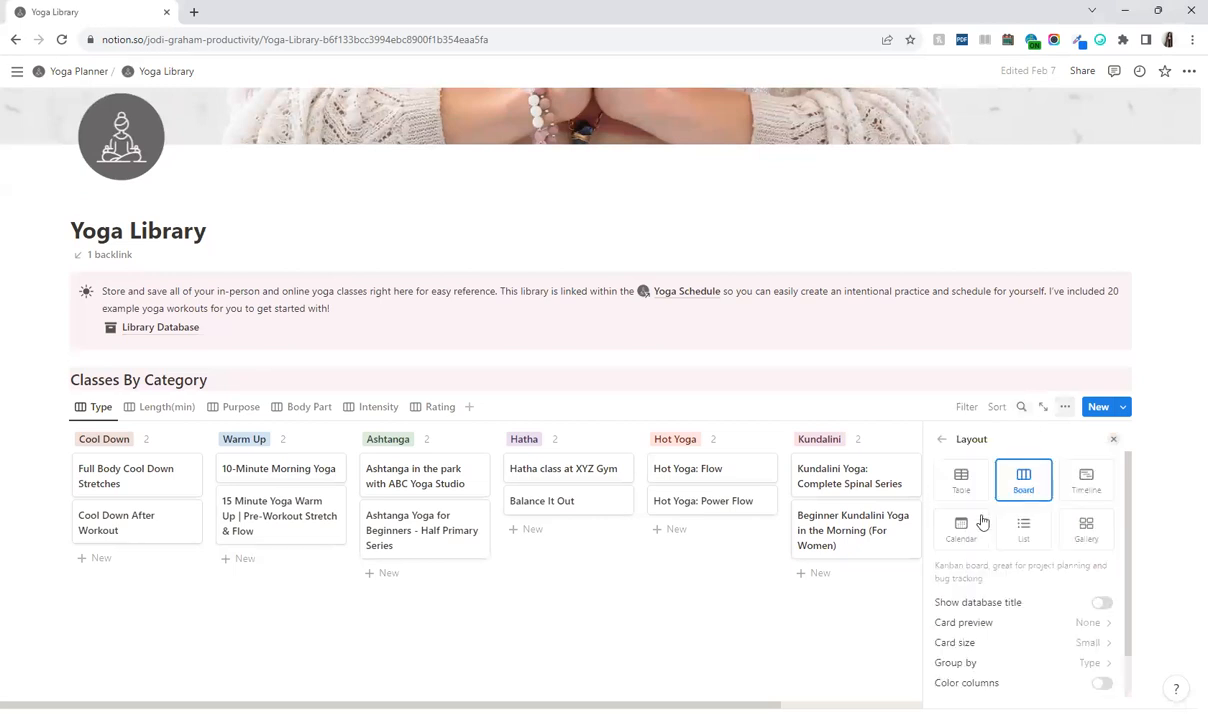
left_click(977, 630)
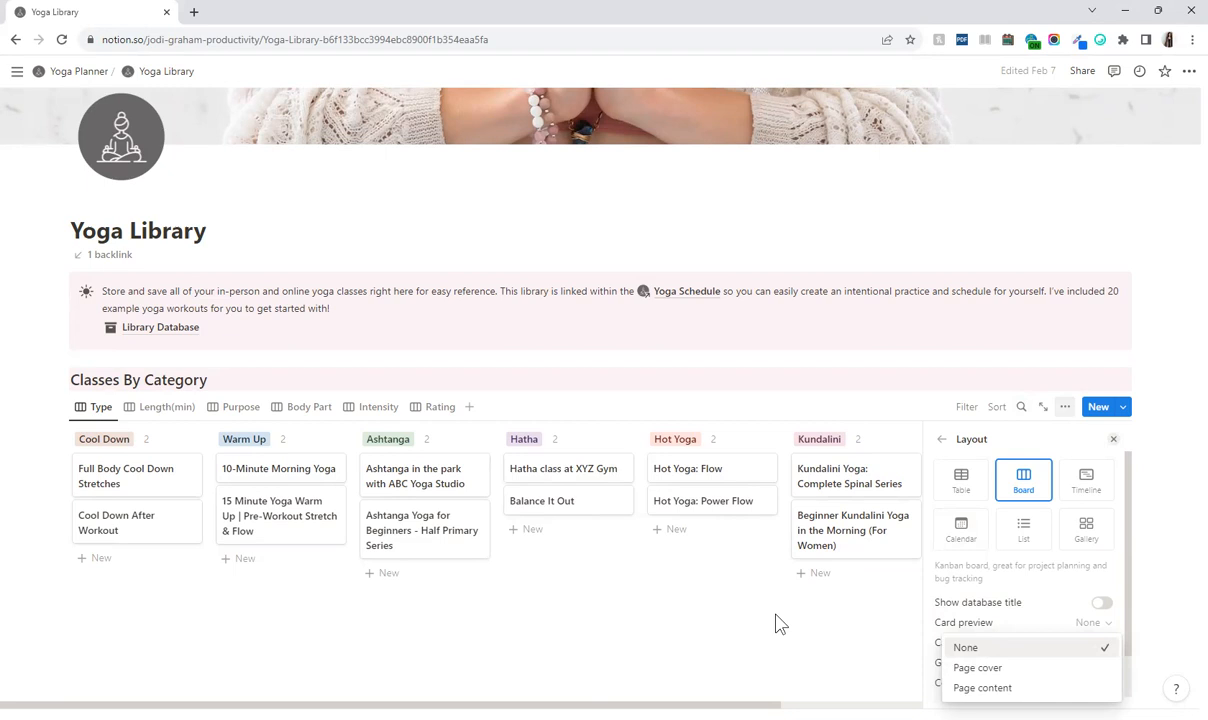
left_click(1005, 675)
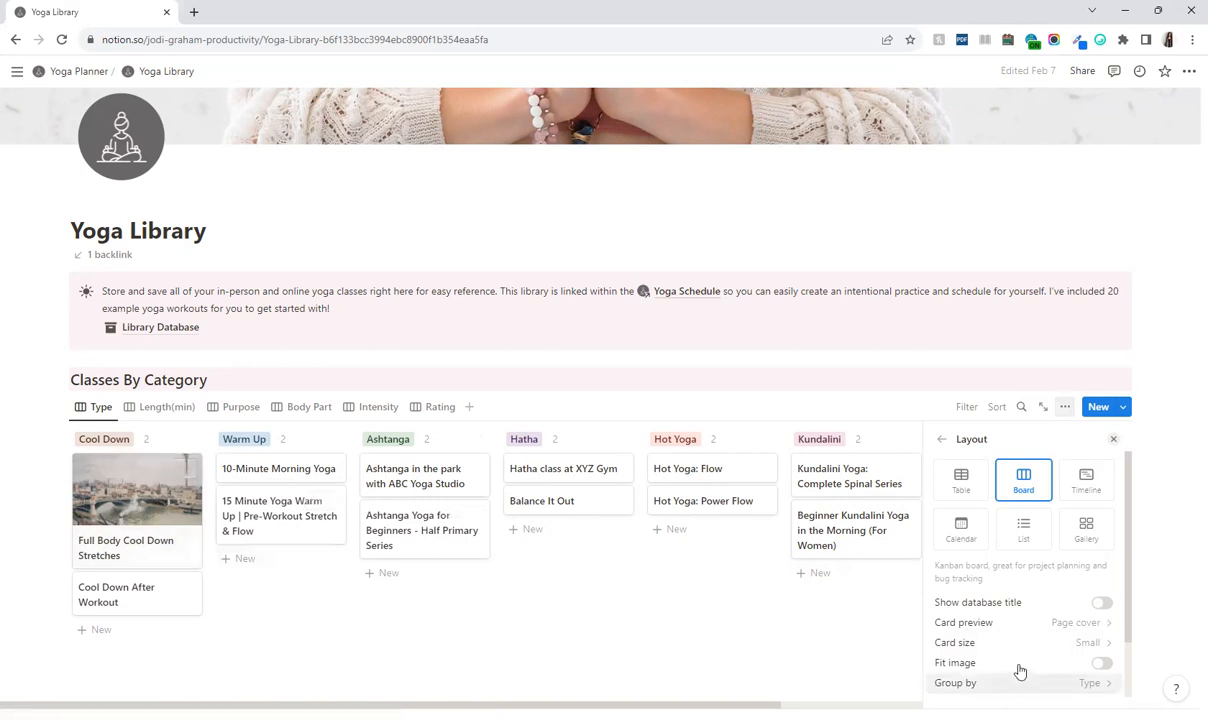
left_click(1017, 624)
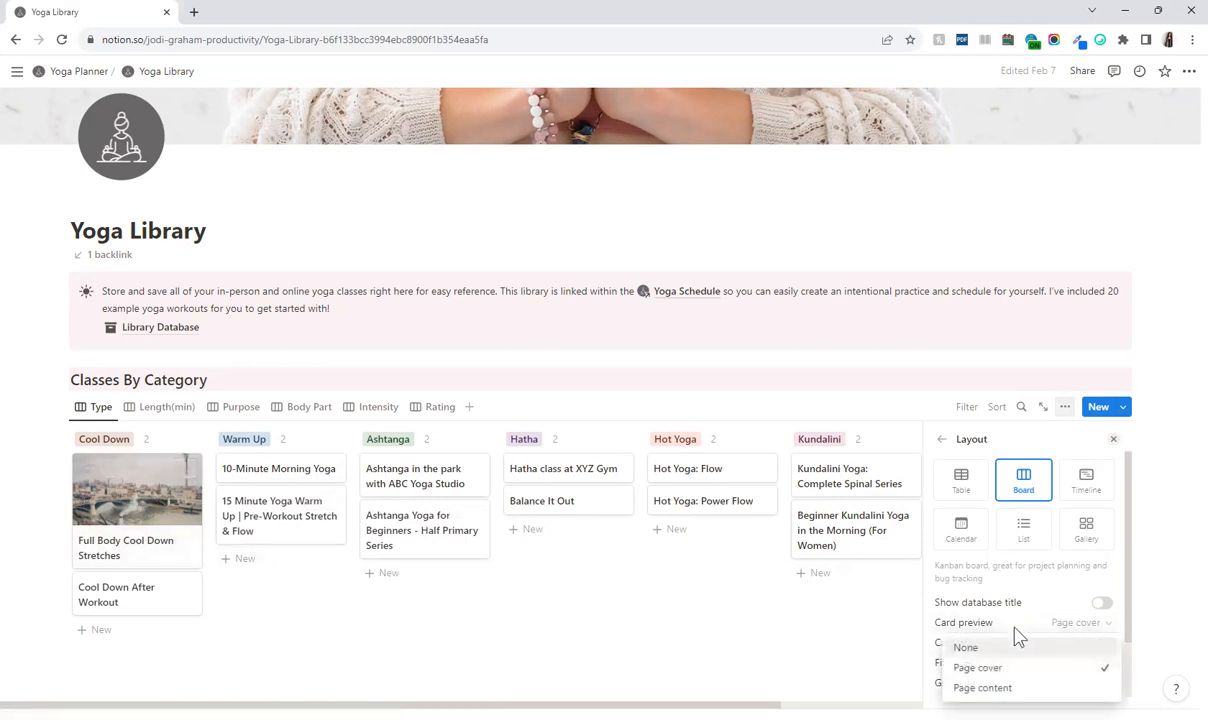
left_click(965, 648)
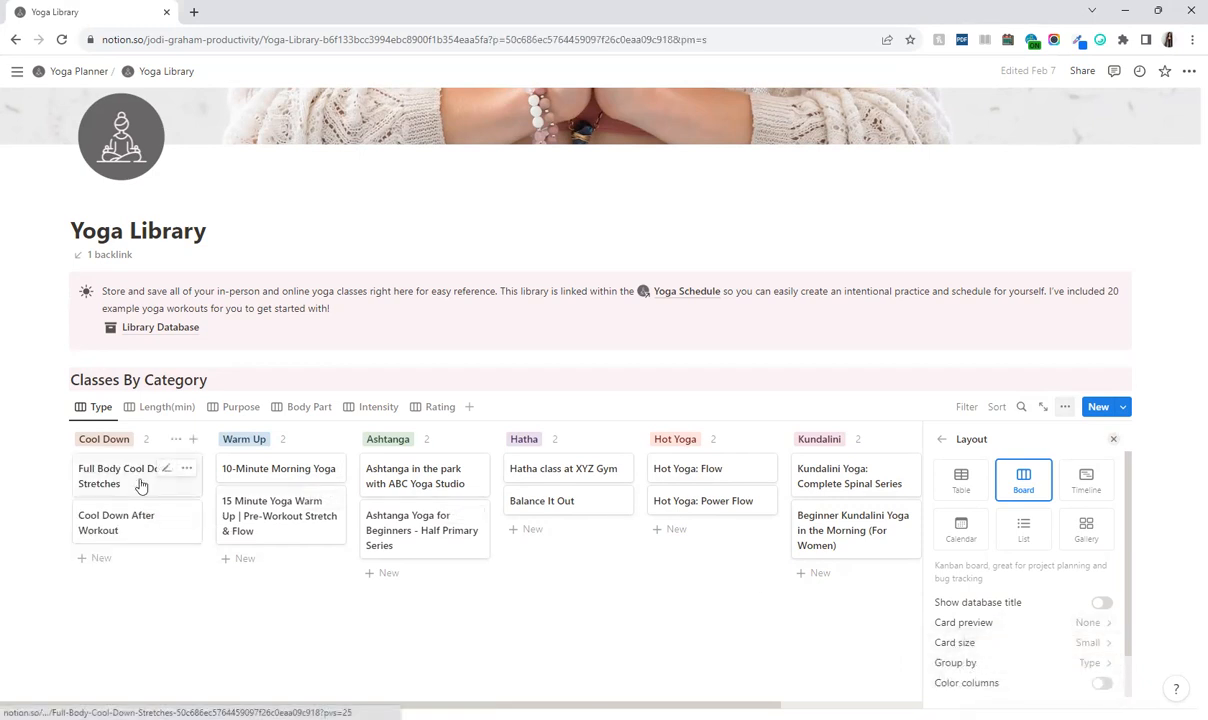
Open the Full Body Cool Down Stretches class, look through its properties and page content, and close it
left_click(141, 485)
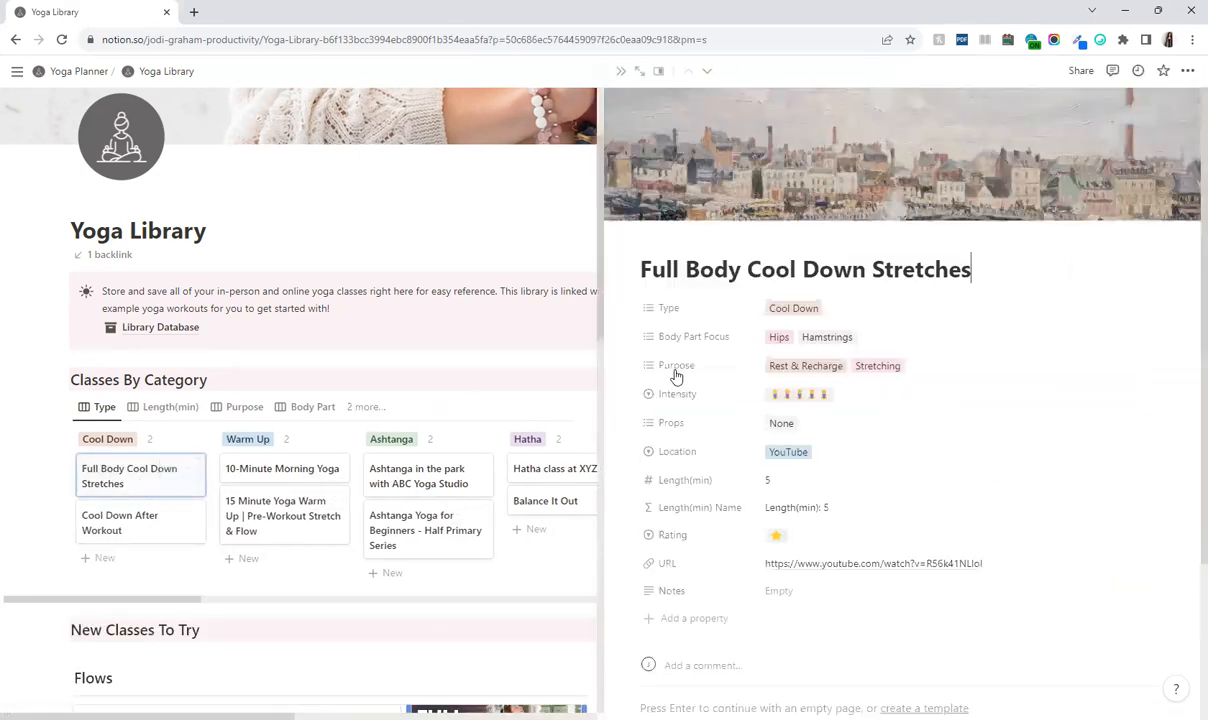
scroll(884, 420, "down", 3)
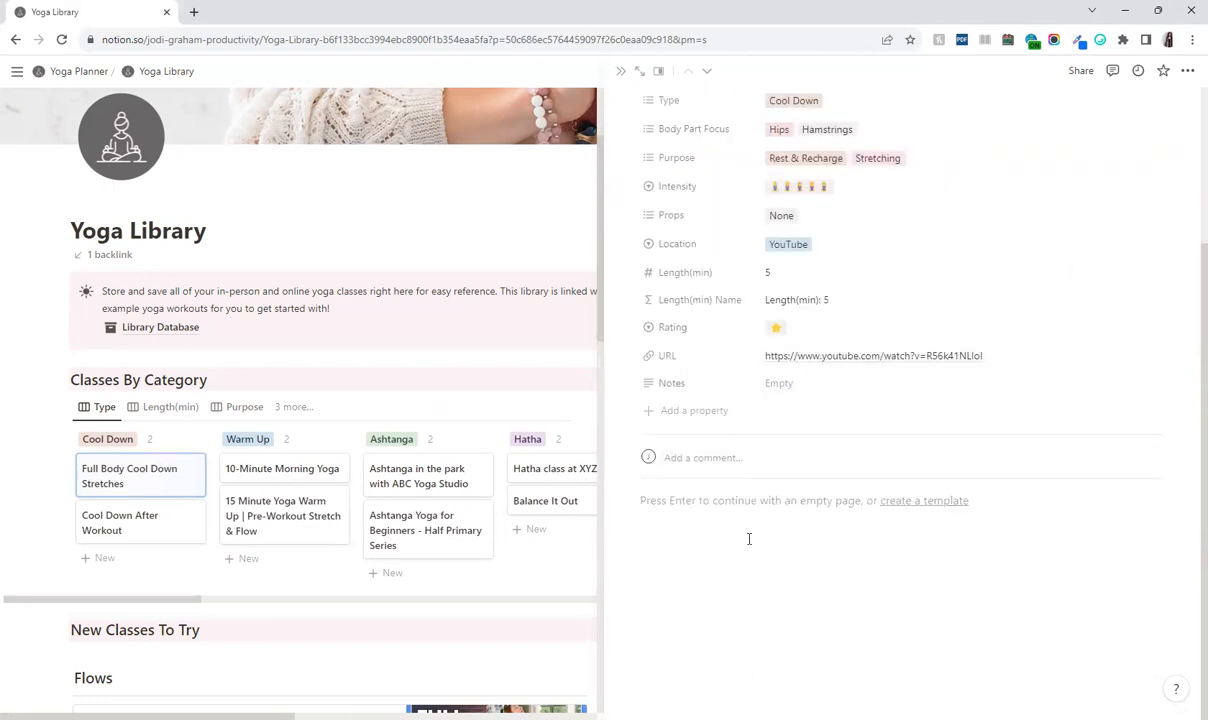
key("Escape")
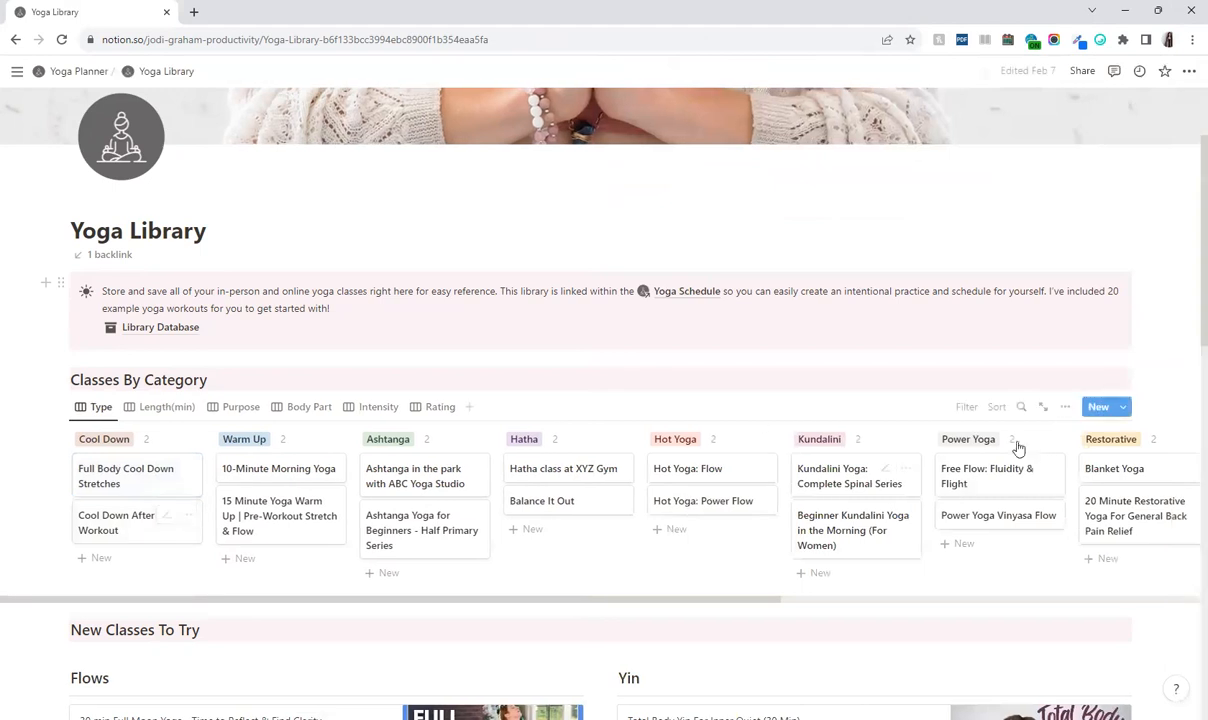
Try the Medium and Large card sizes on the Type board, and return the card size to Small
left_click(1064, 407)
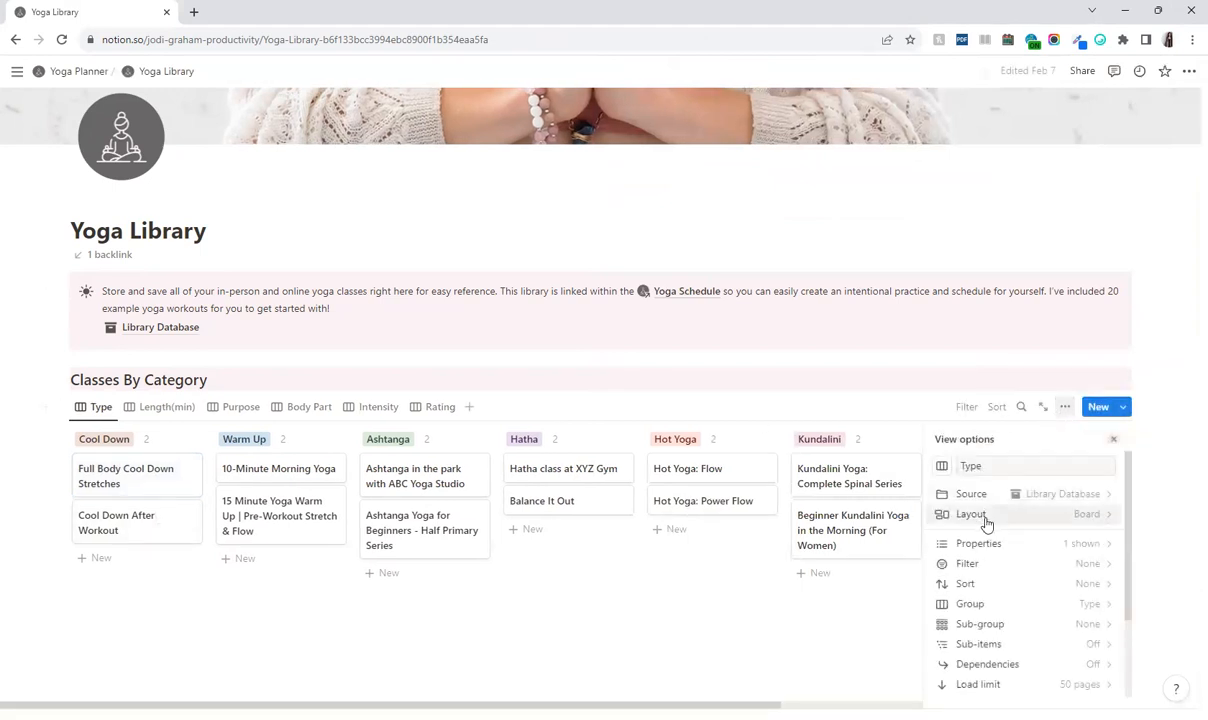
left_click(984, 520)
scroll(989, 610, "down", 1)
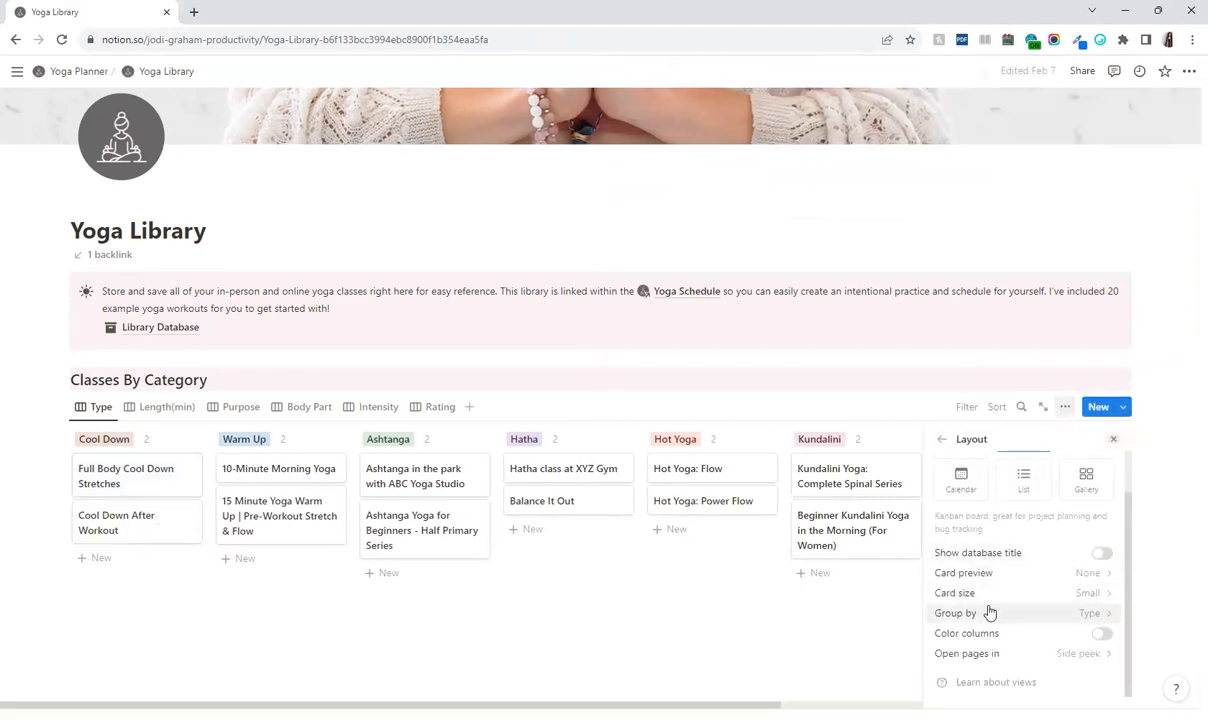
left_click(993, 596)
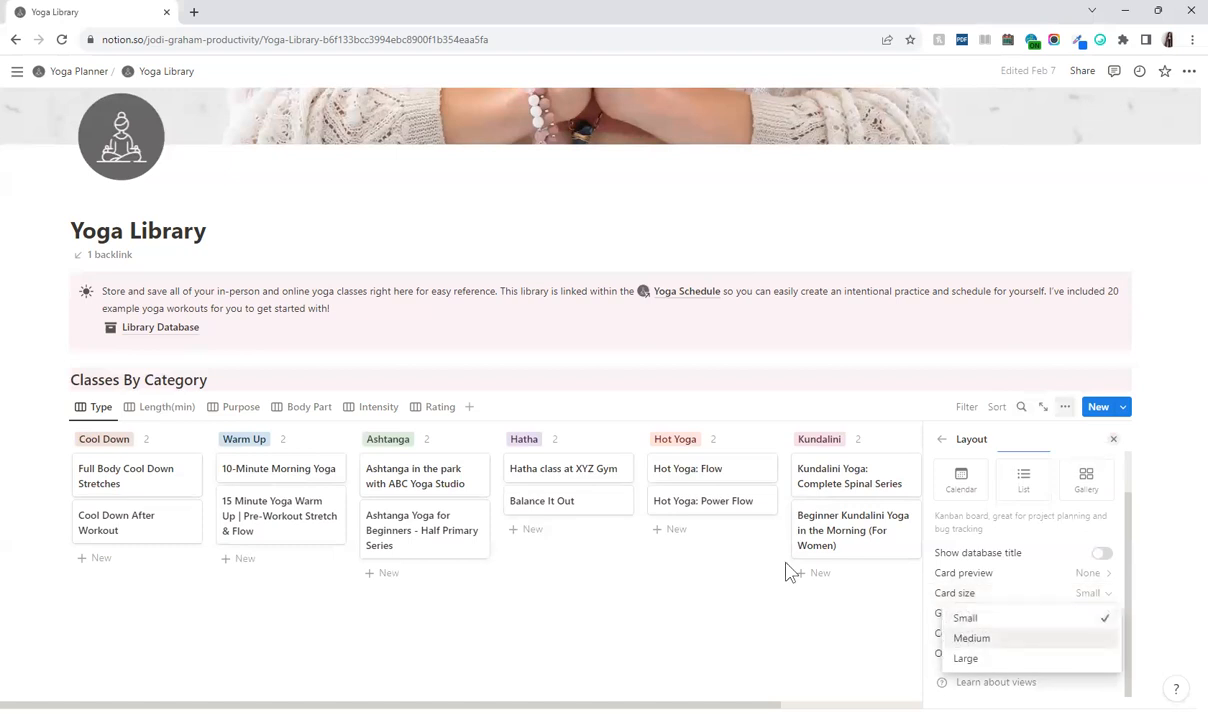
left_click(968, 640)
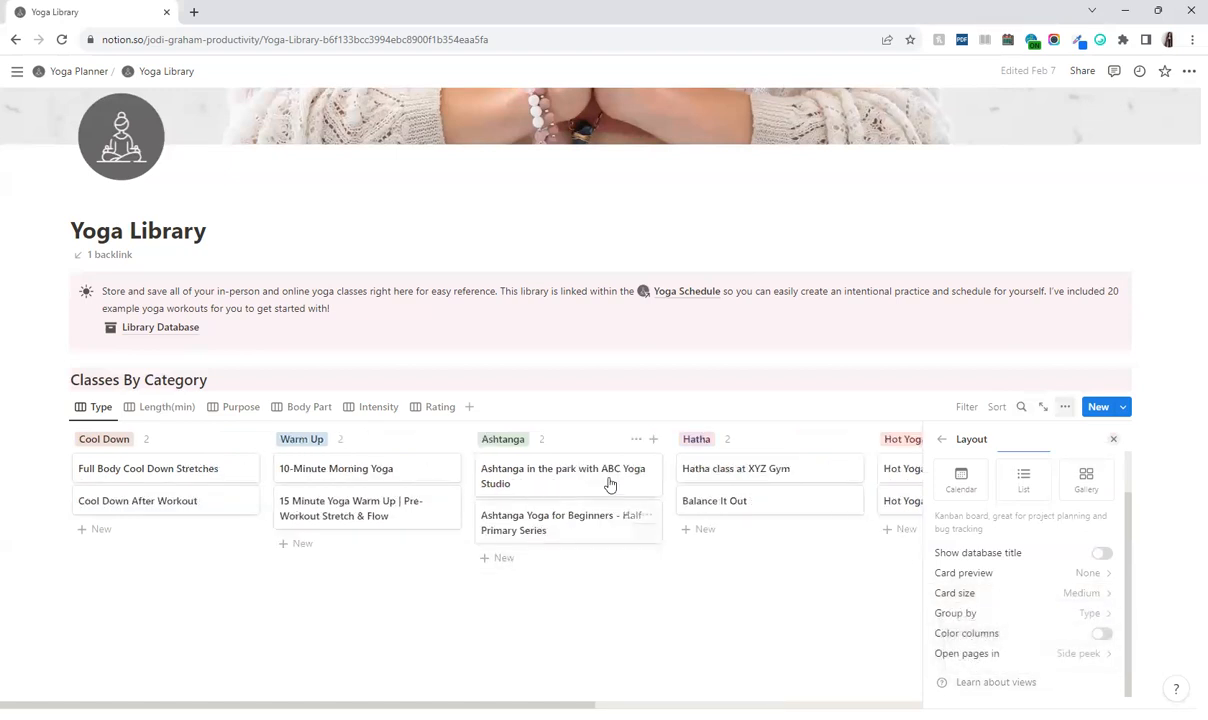
left_click(1004, 596)
left_click(990, 657)
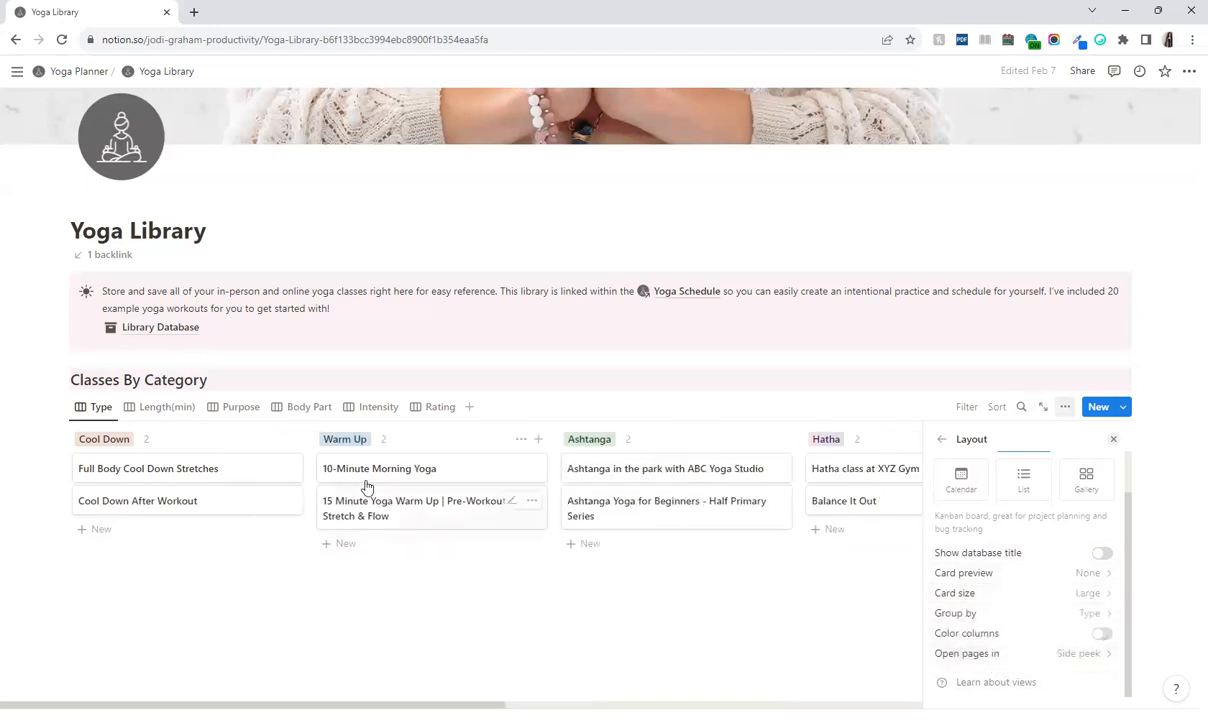
left_click(995, 595)
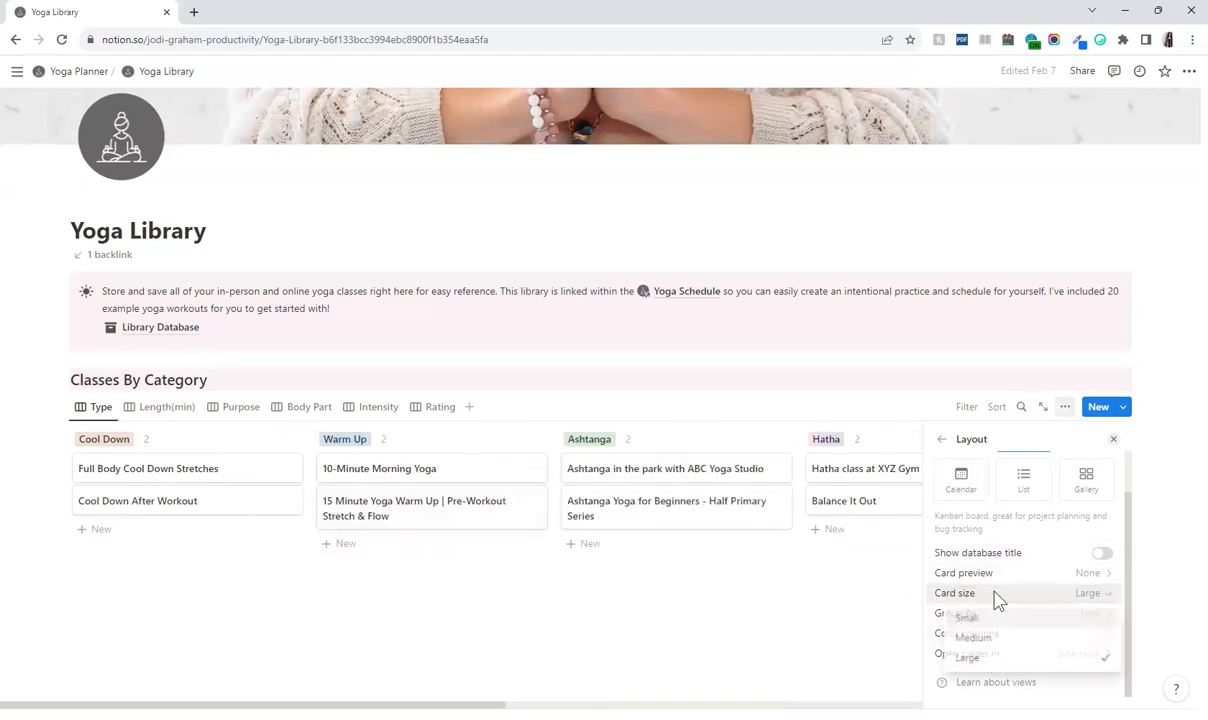
left_click(996, 620)
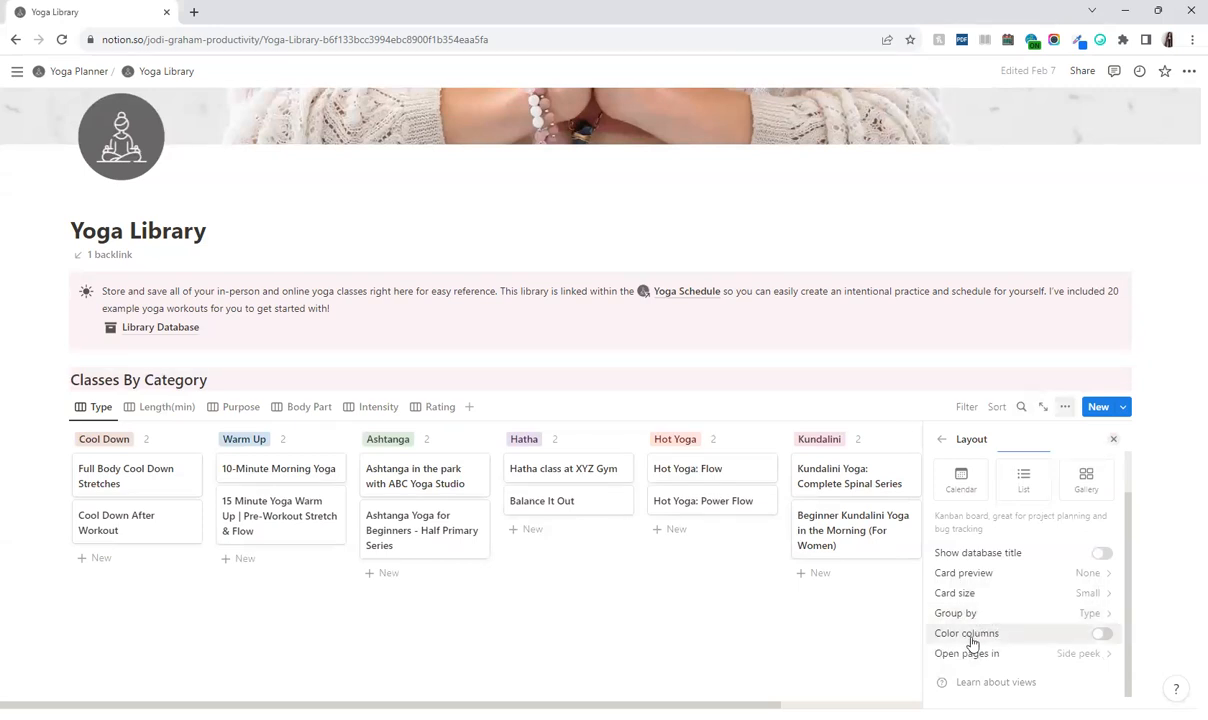
Toggle the Type board's column colors on and off, and view the options for how pages open without changing them
left_click(1104, 636)
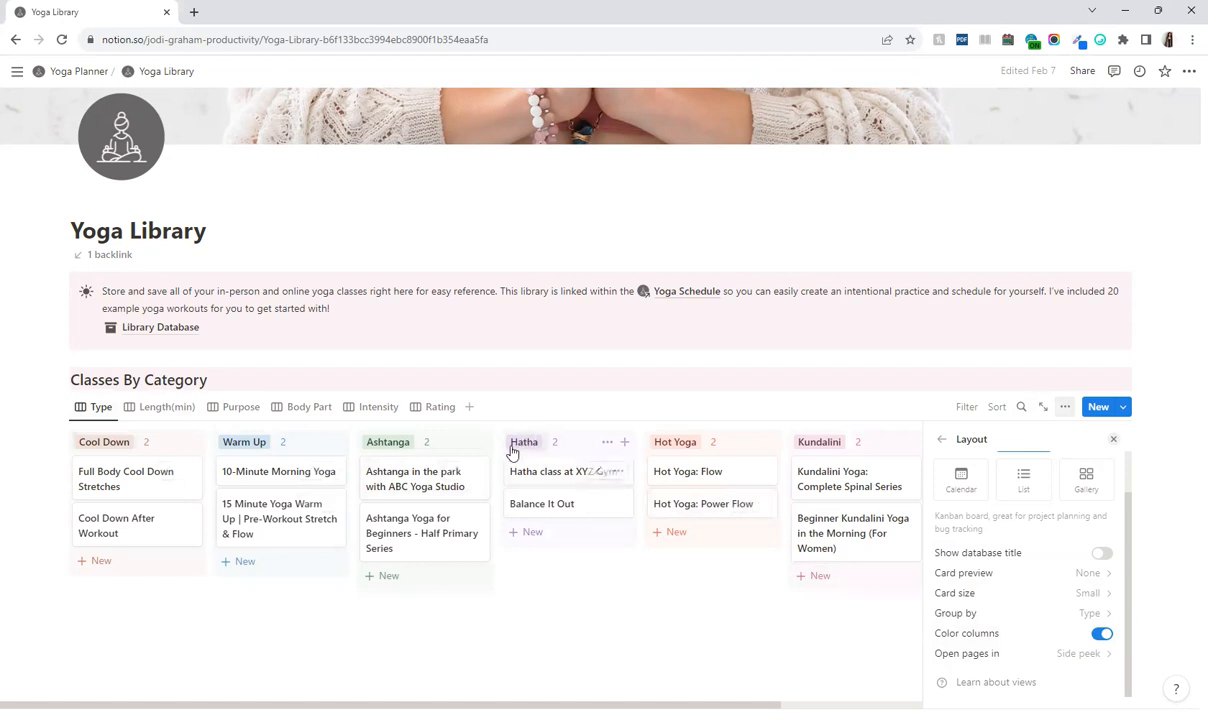
left_click(1103, 636)
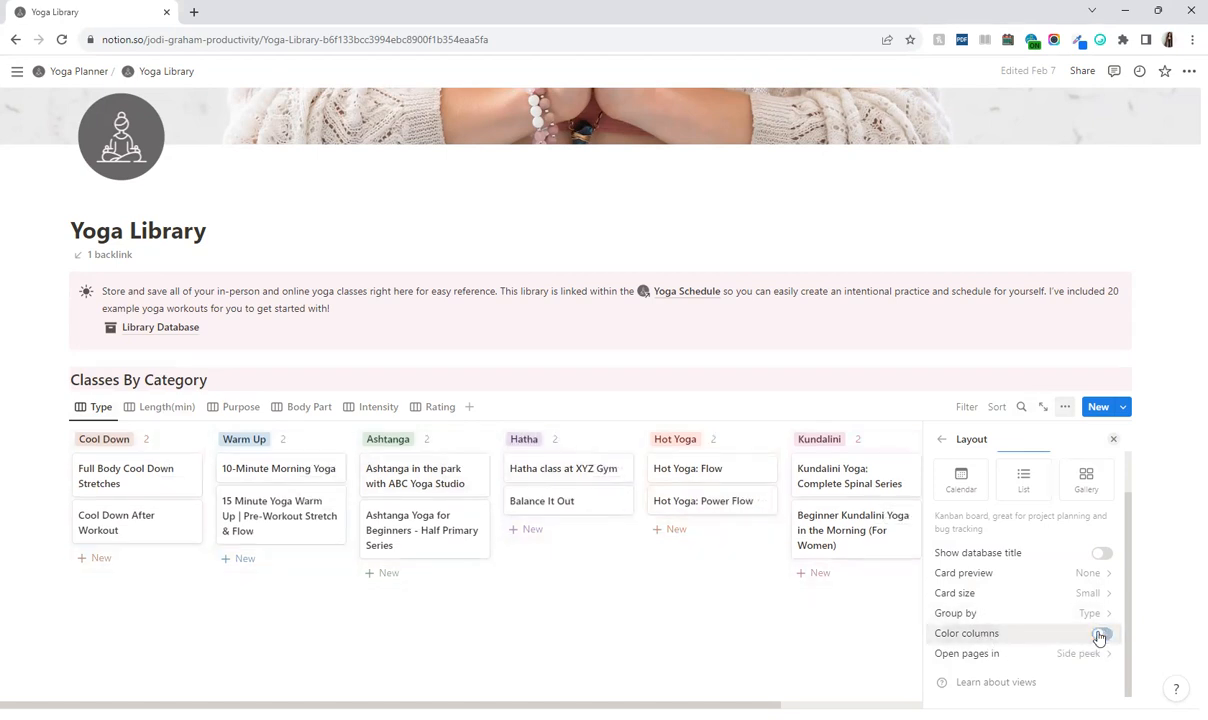
left_click(995, 652)
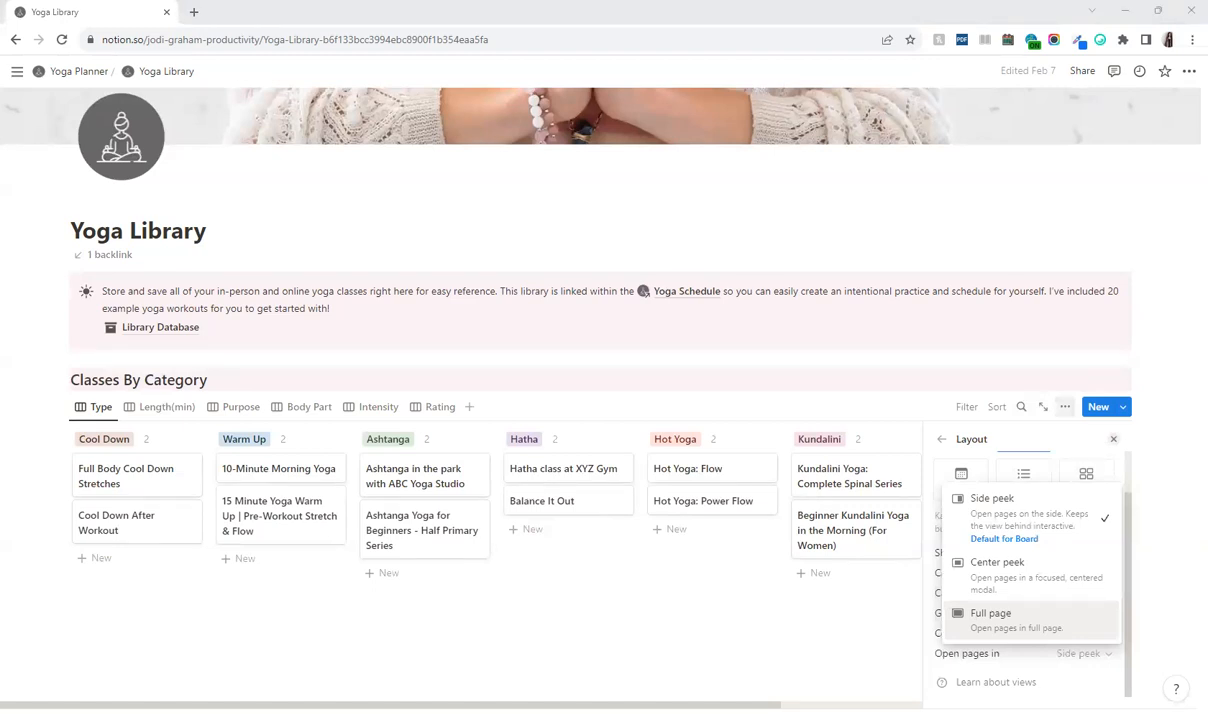
left_click(863, 385)
left_click(167, 382)
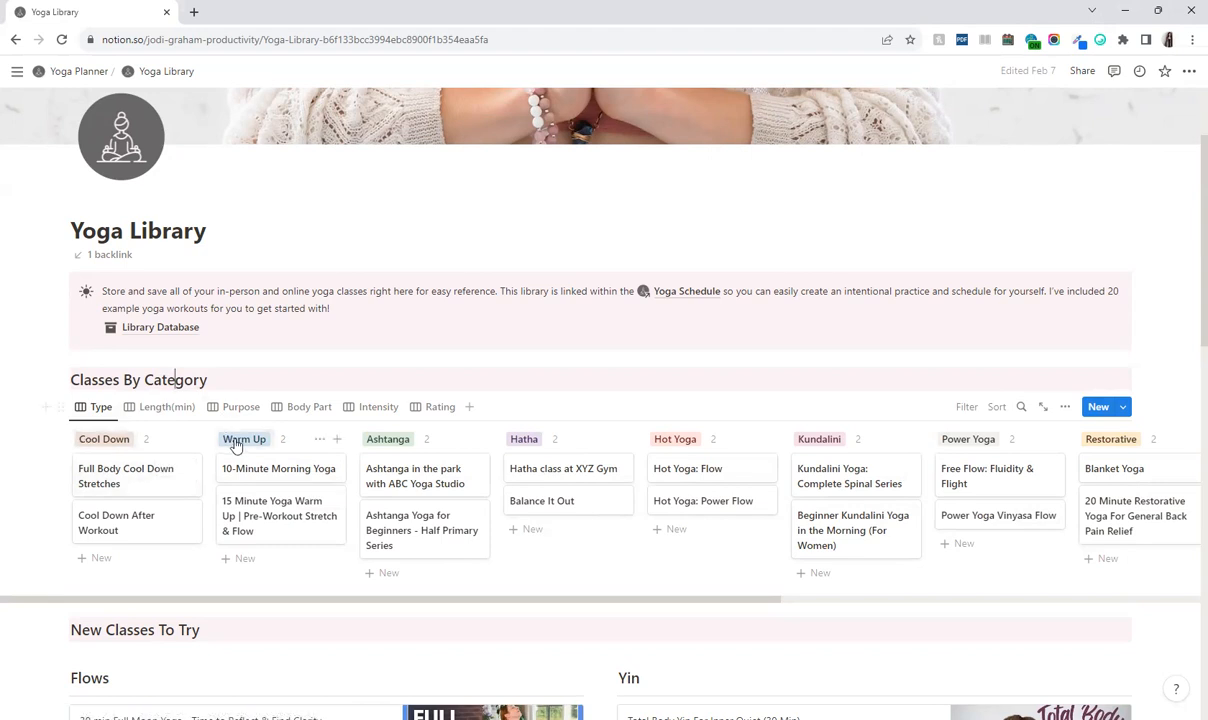
Display the classes grouped by Length(min) and look through the cards in each duration range
scroll(183, 280, "up", 1)
scroll(230, 505, "down", 1)
left_click(166, 408)
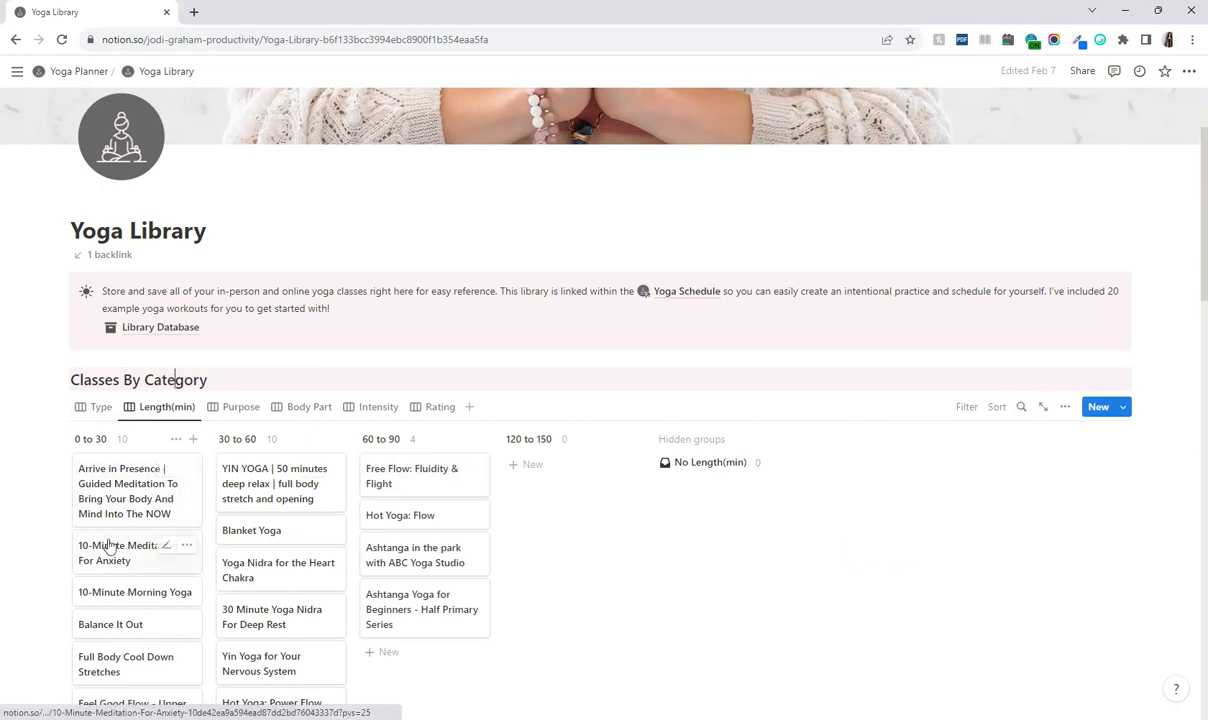
scroll(110, 545, "down", 3)
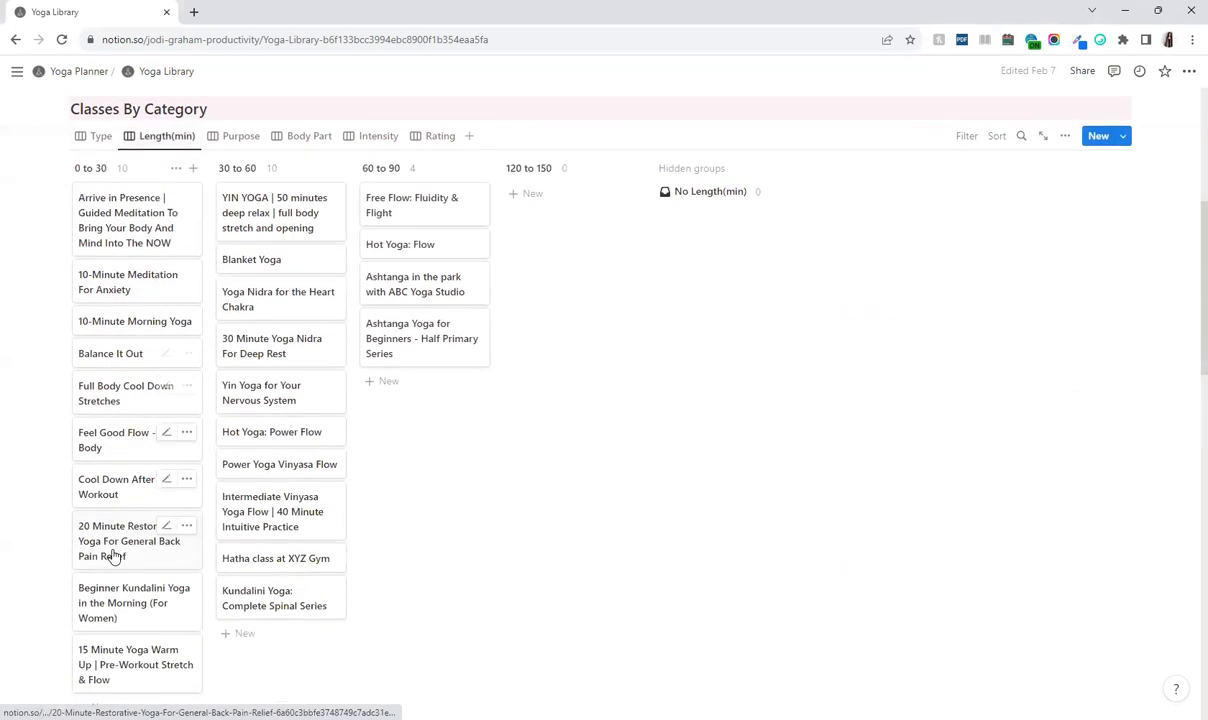
scroll(113, 558, "down", 2)
scroll(113, 540, "up", 5)
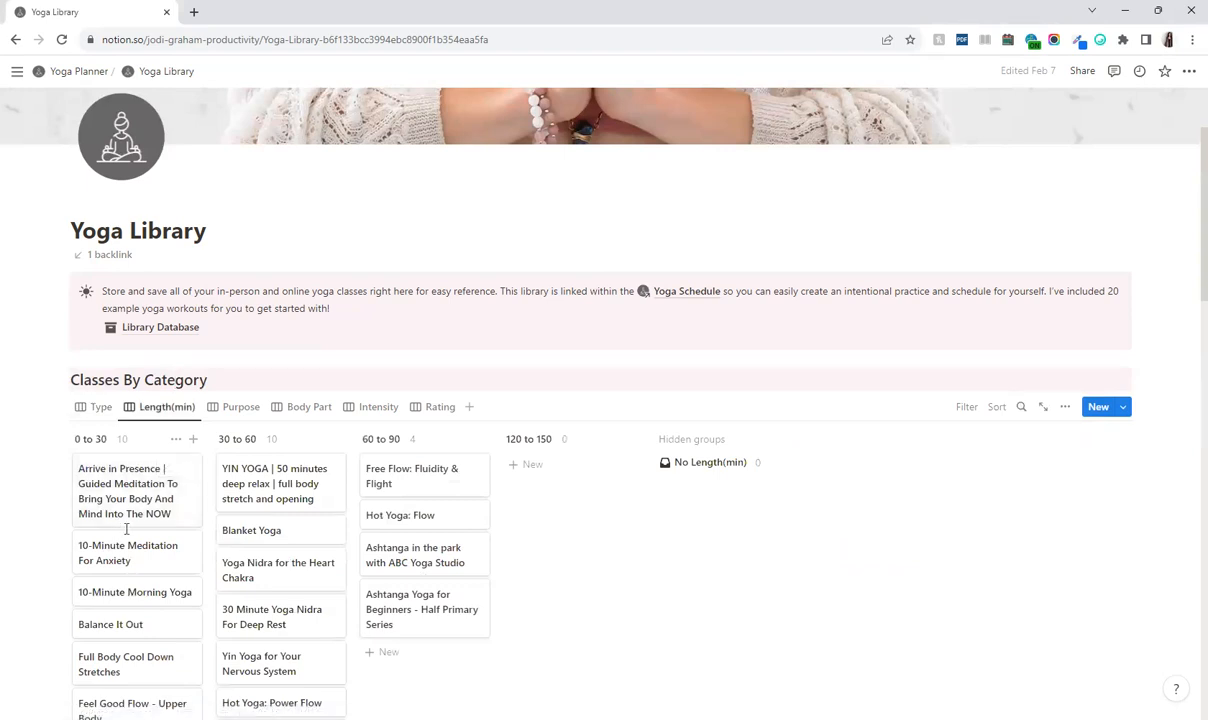
View the classes by Purpose, Body Part, Intensity and Rating, and return to the Type board
left_click(220, 409)
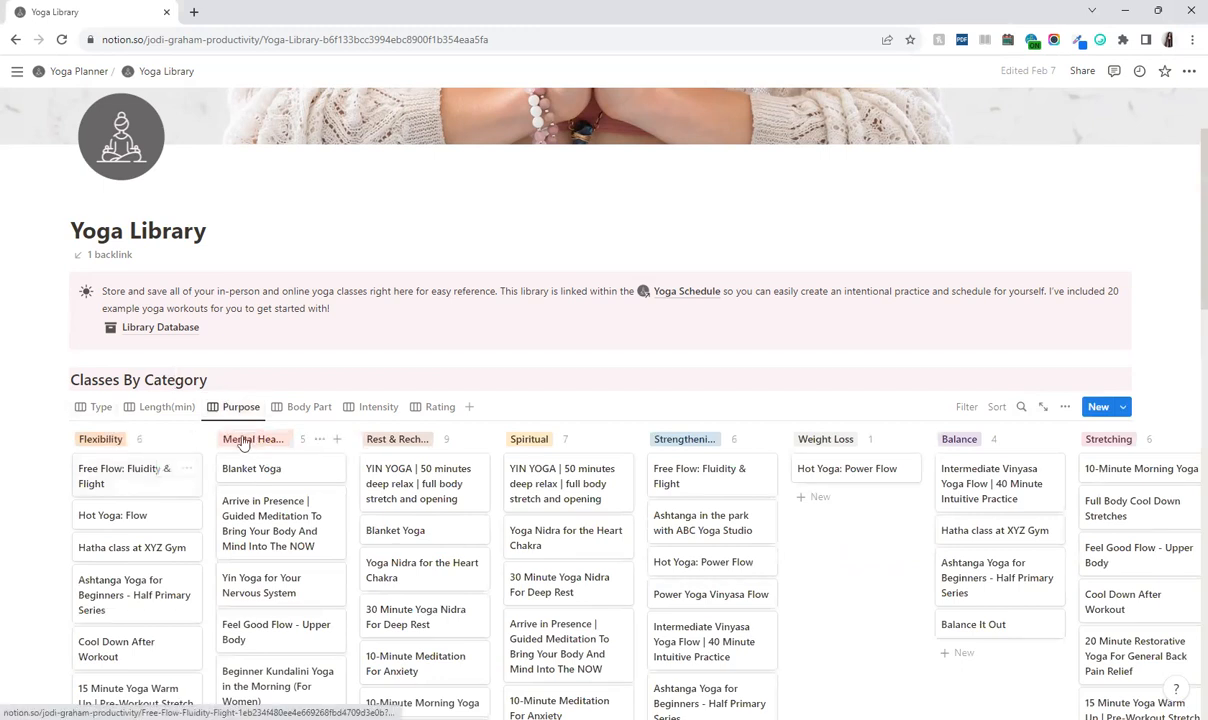
left_click(311, 411)
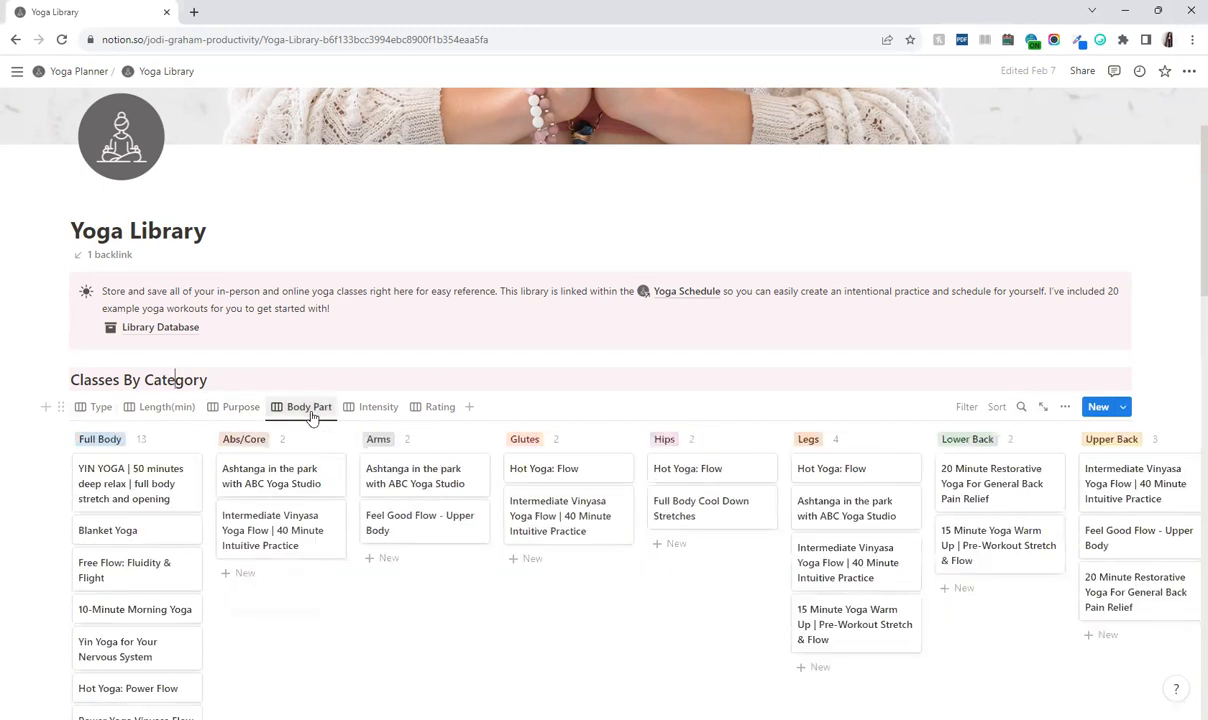
left_click(371, 412)
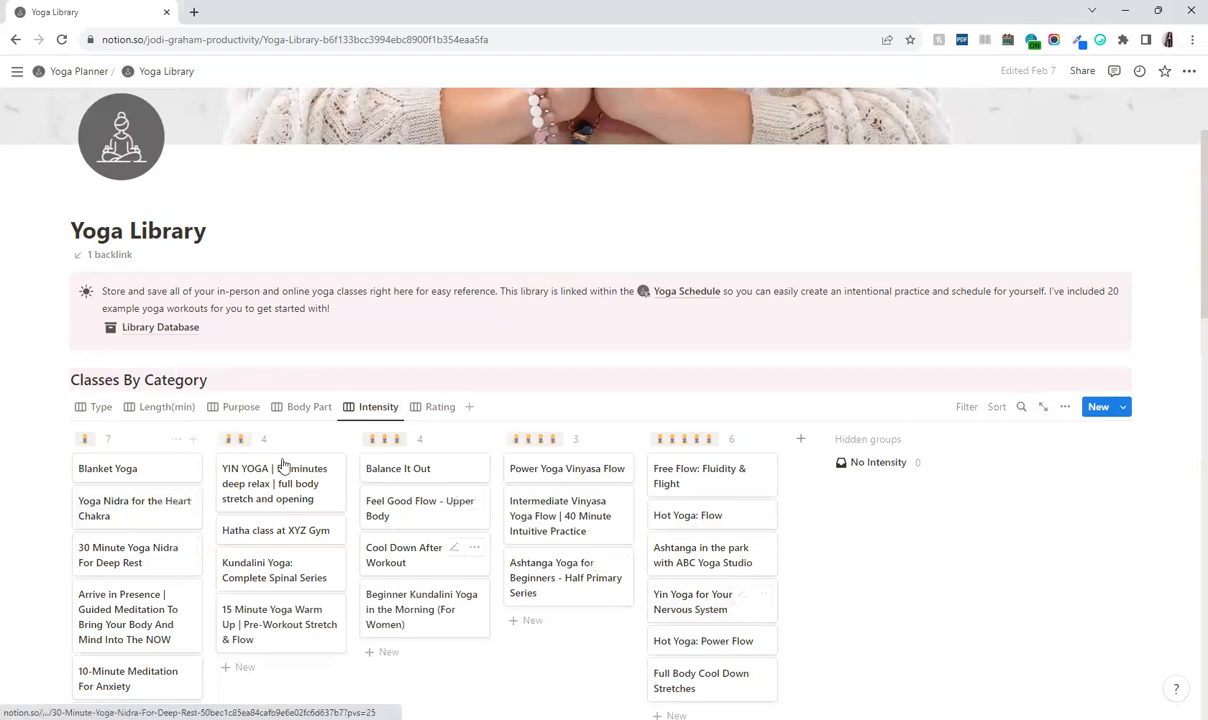
left_click(433, 407)
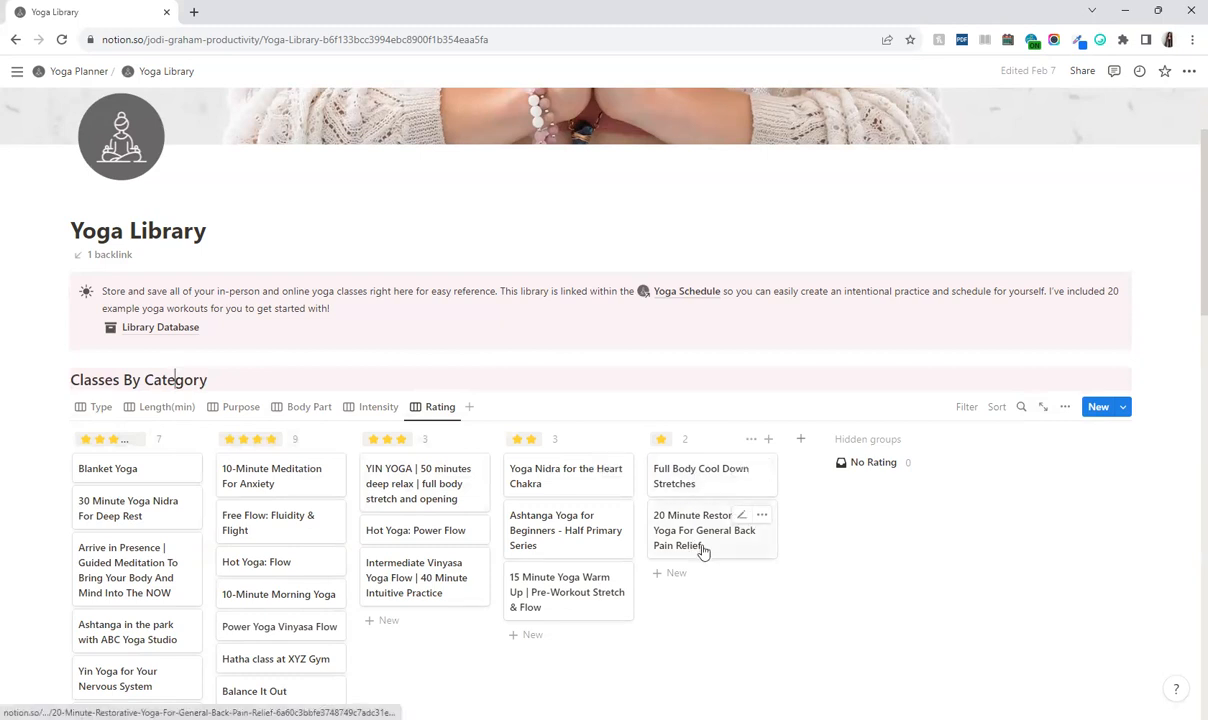
left_click(96, 407)
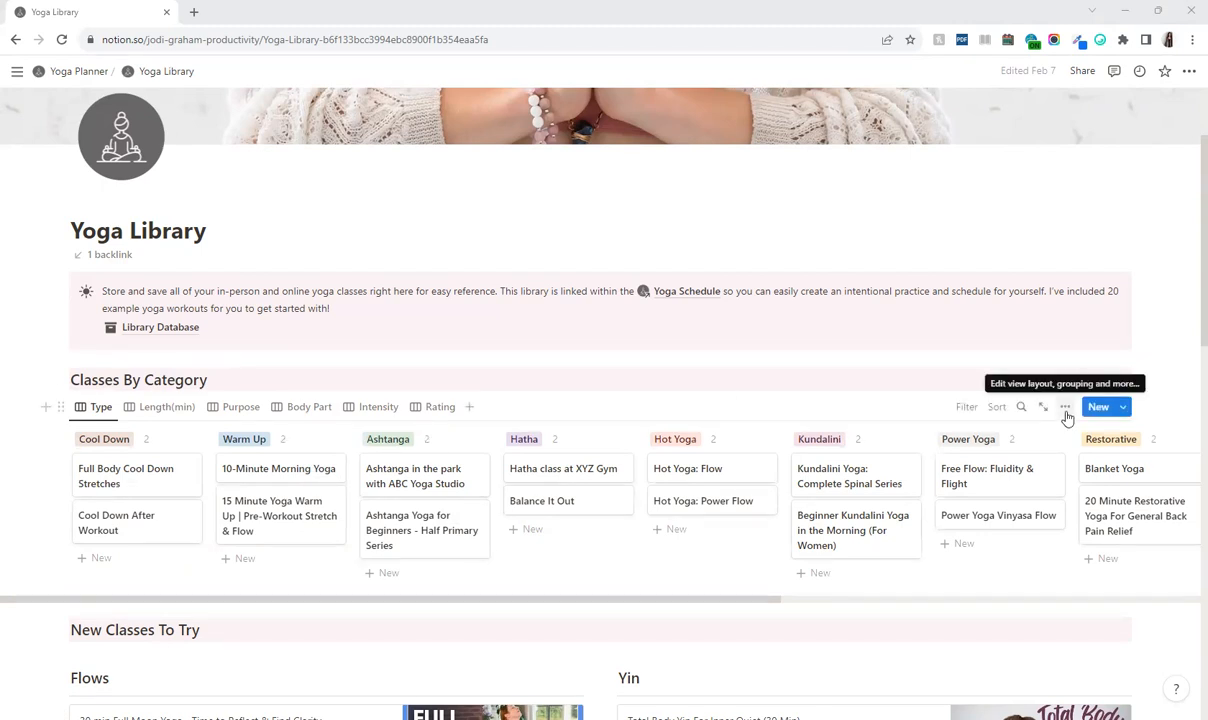
Look through the Type board's hidden properties, show Rating on the cards and hide it again
left_click(1064, 408)
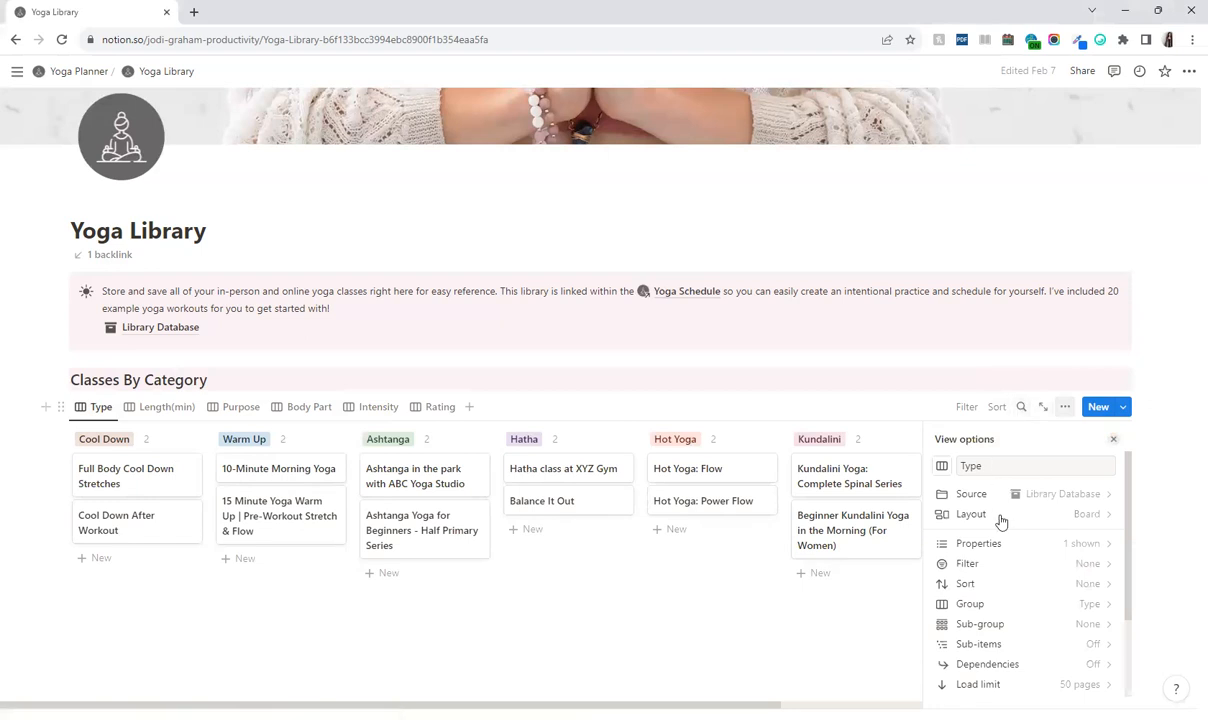
left_click(967, 546)
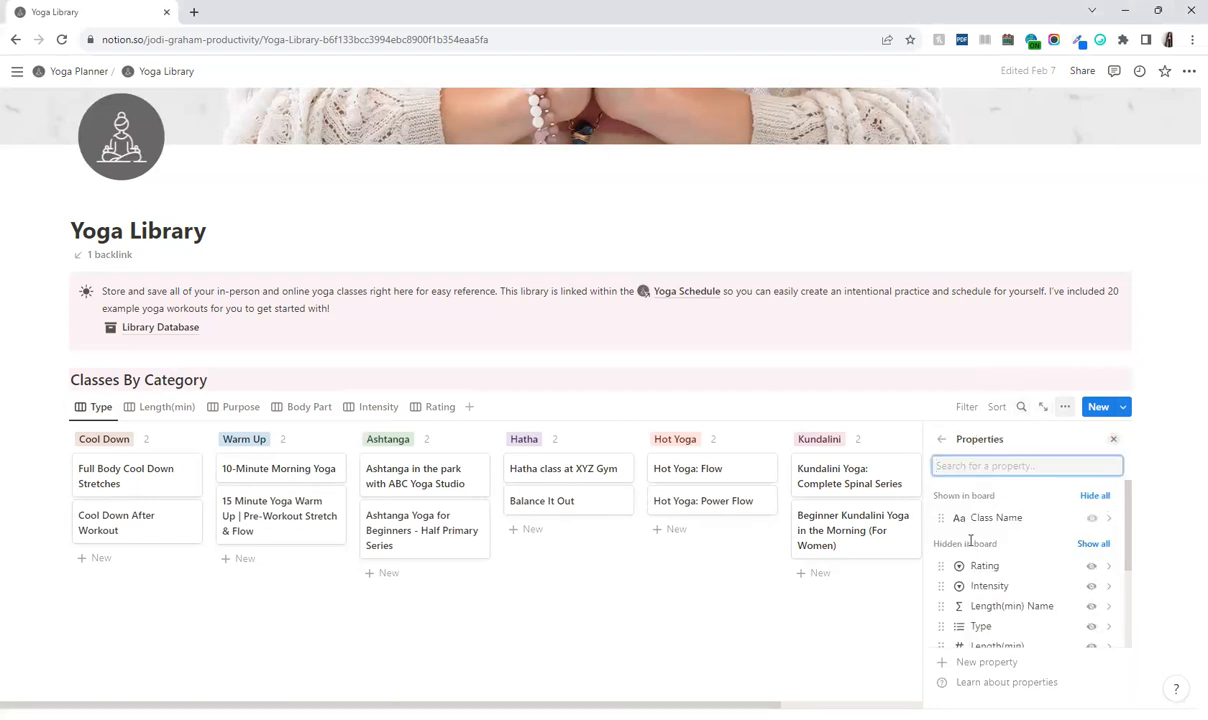
scroll(1043, 588, "down", 3)
scroll(1045, 590, "up", 3)
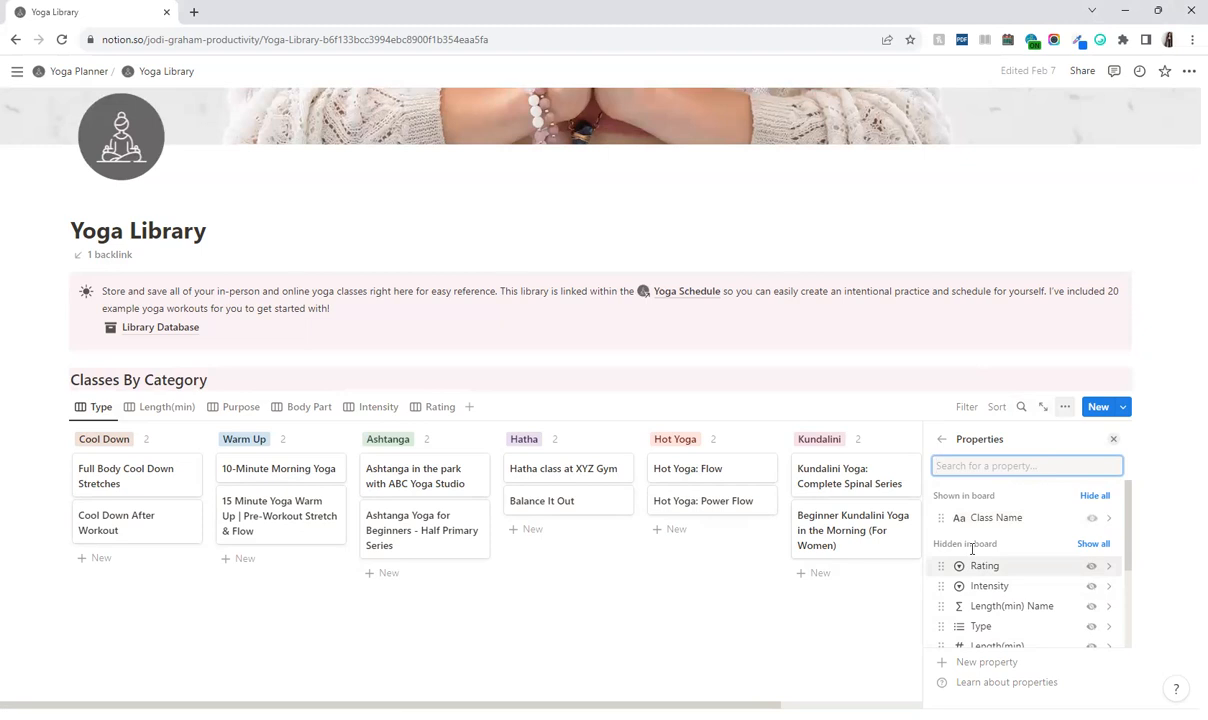
scroll(1065, 566, "down", 2)
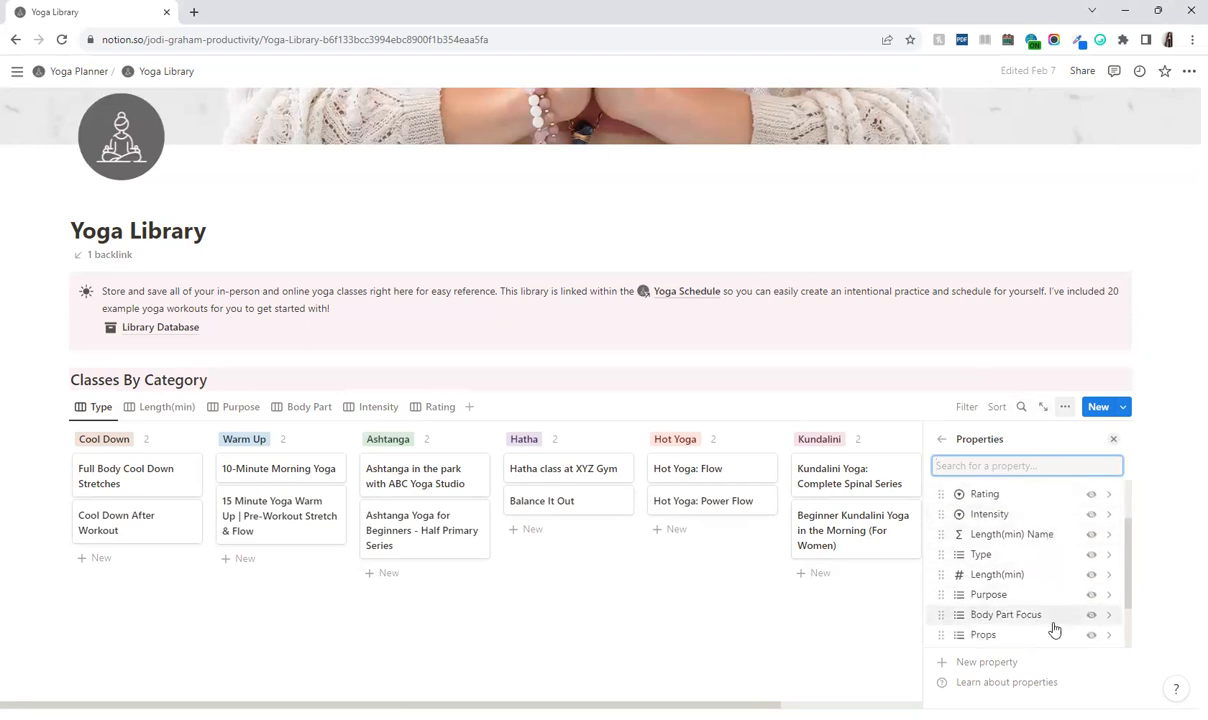
scroll(1060, 628, "up", 2)
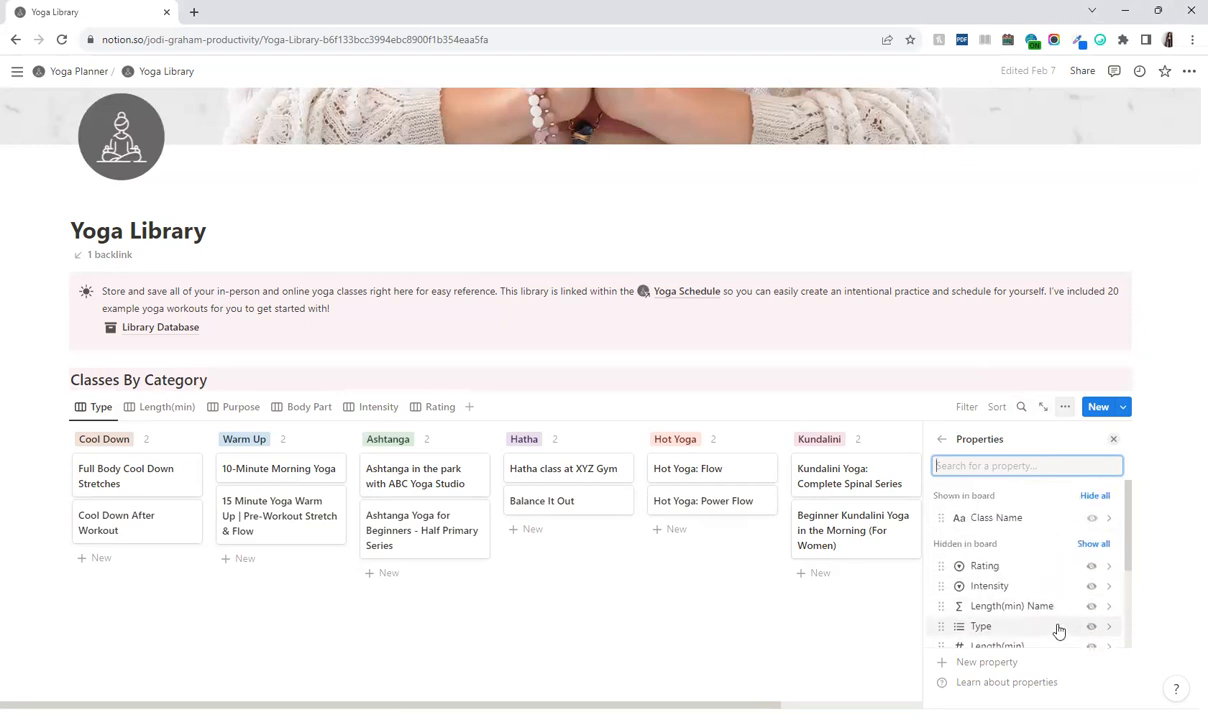
left_click(1091, 566)
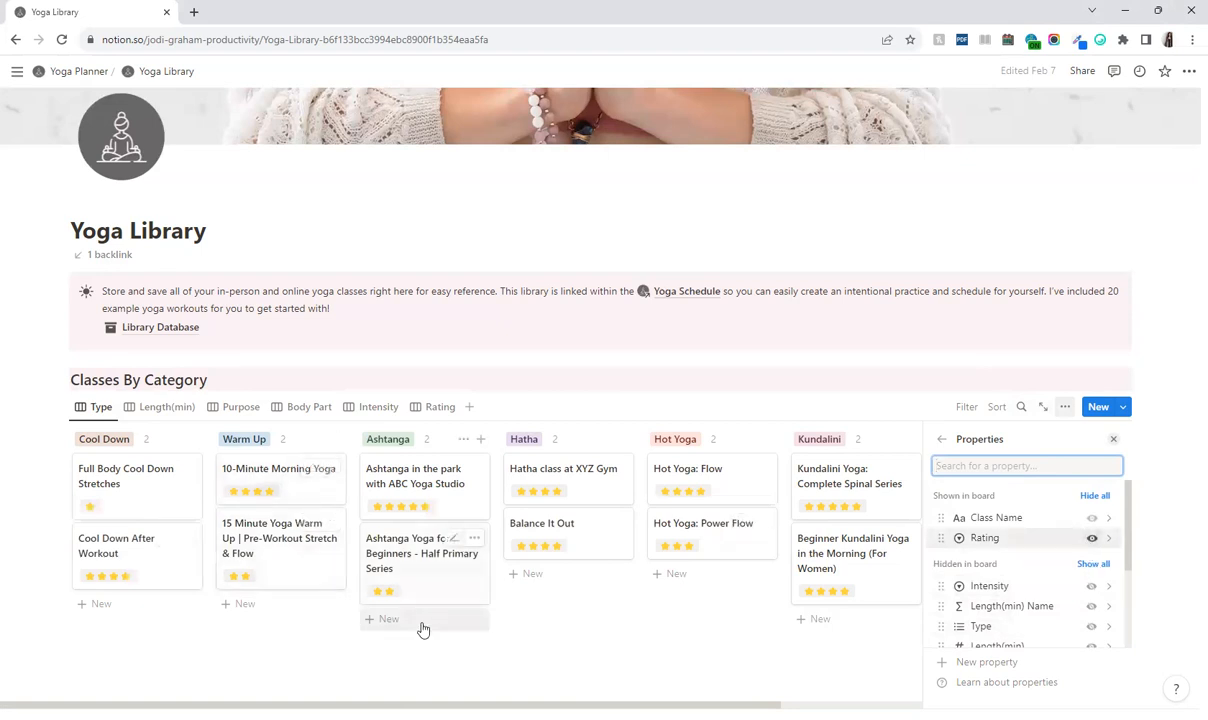
left_click(1092, 538)
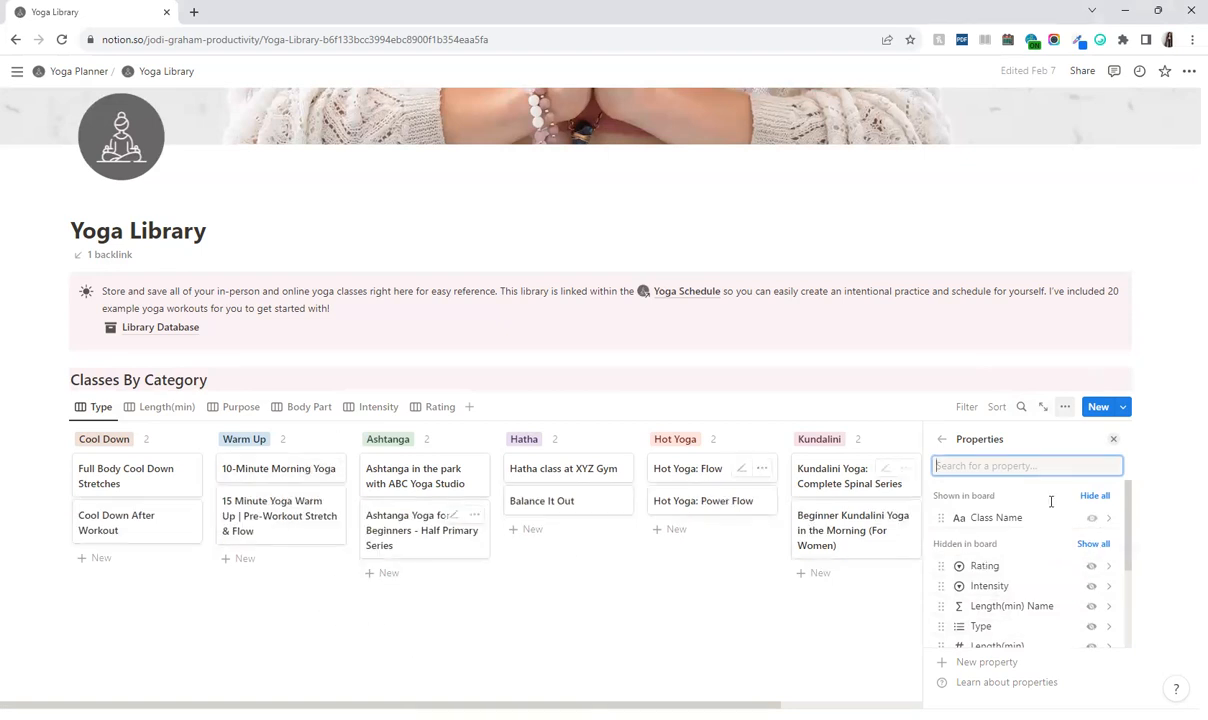
left_click(1116, 441)
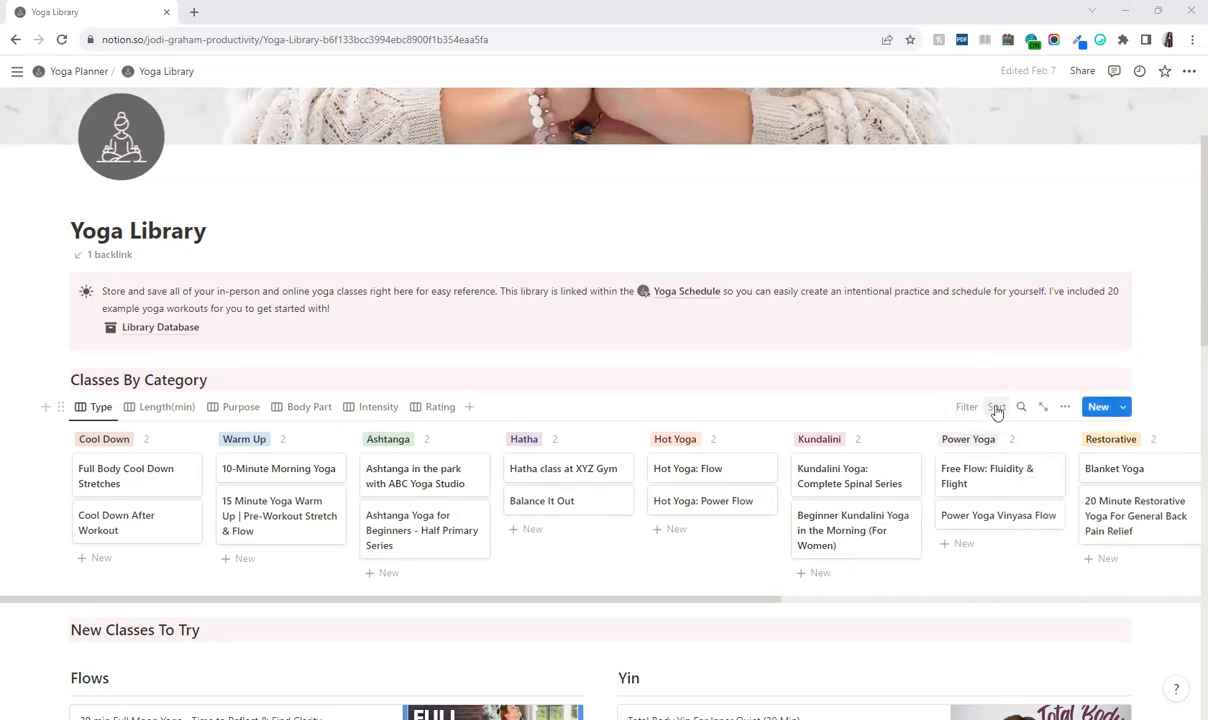
View the available sort properties, and add a Location filter to the Type board, trying Gym and clearing that selection
left_click(997, 408)
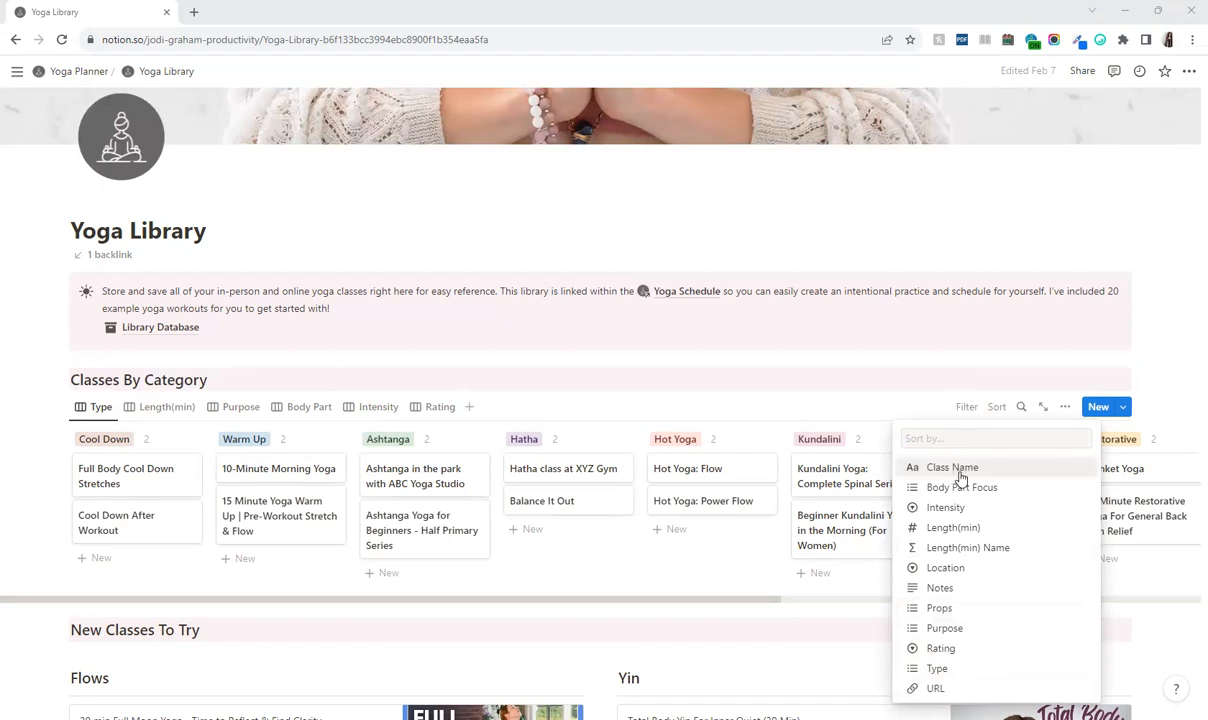
left_click(964, 408)
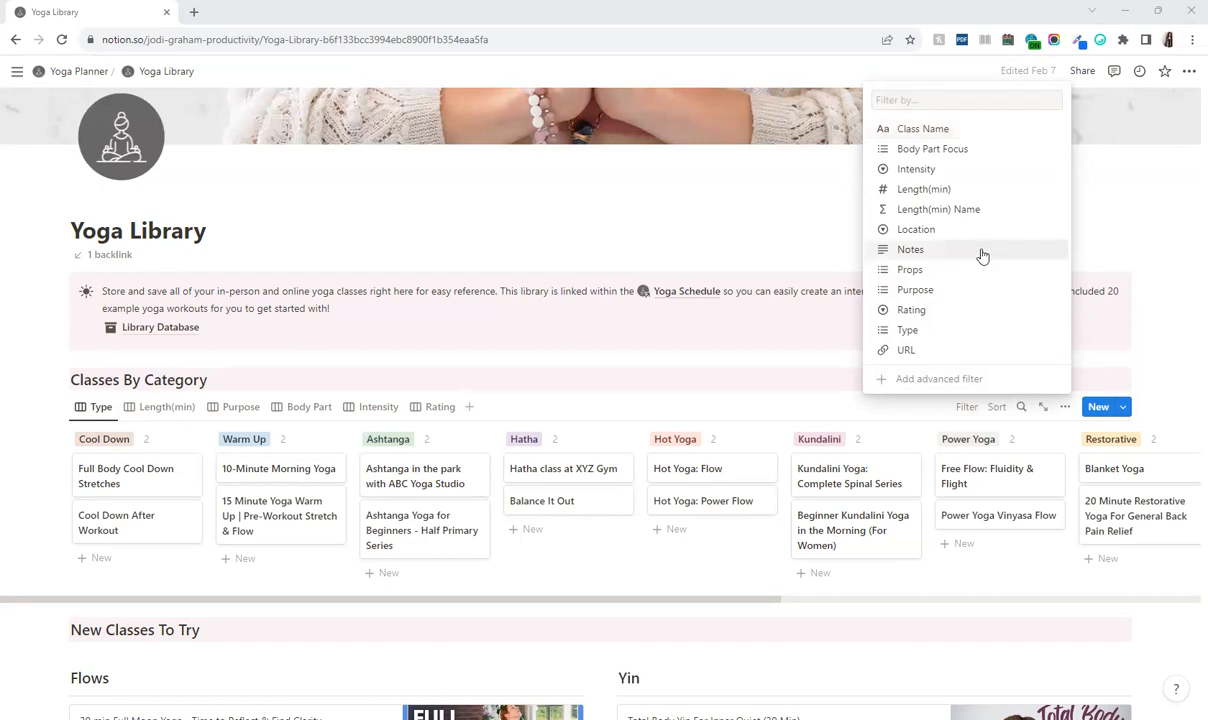
left_click(951, 229)
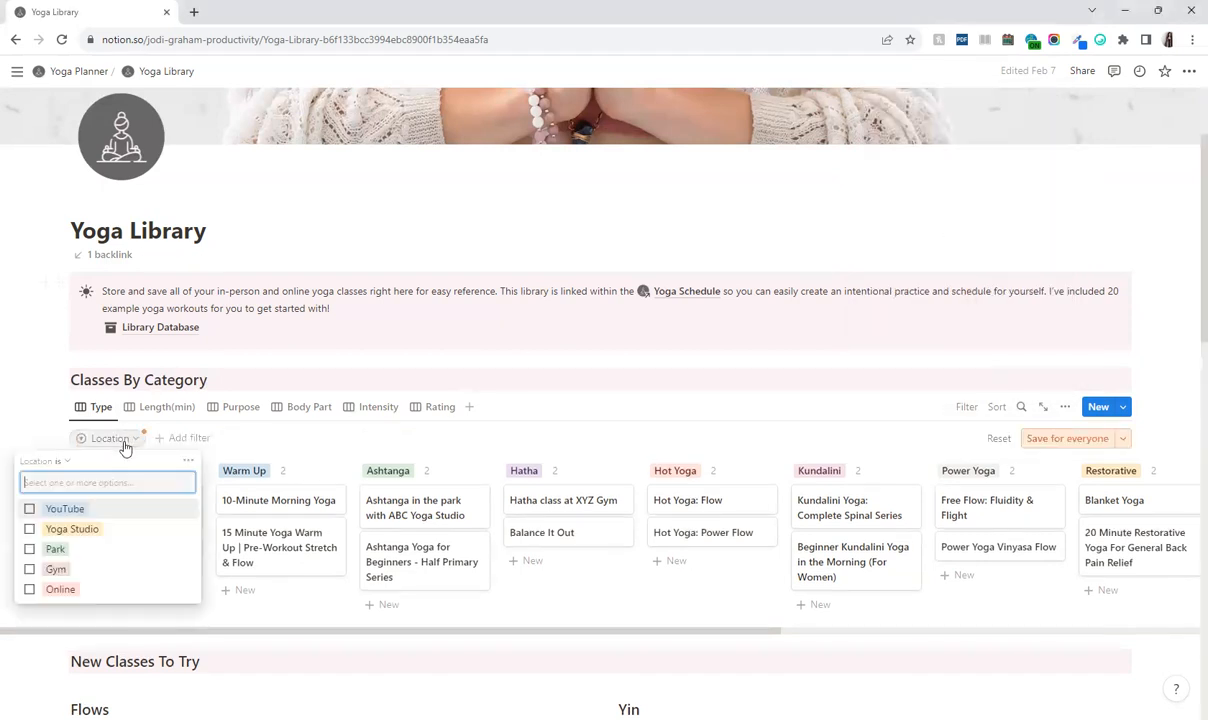
left_click(30, 569)
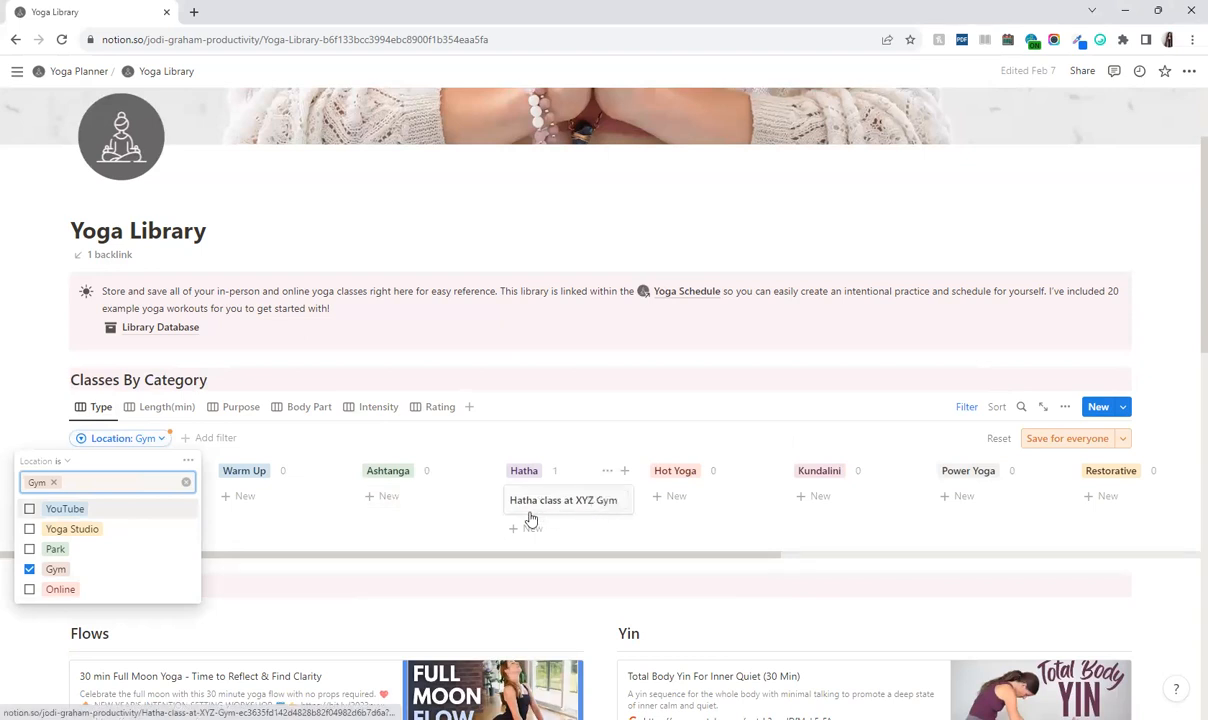
left_click(30, 569)
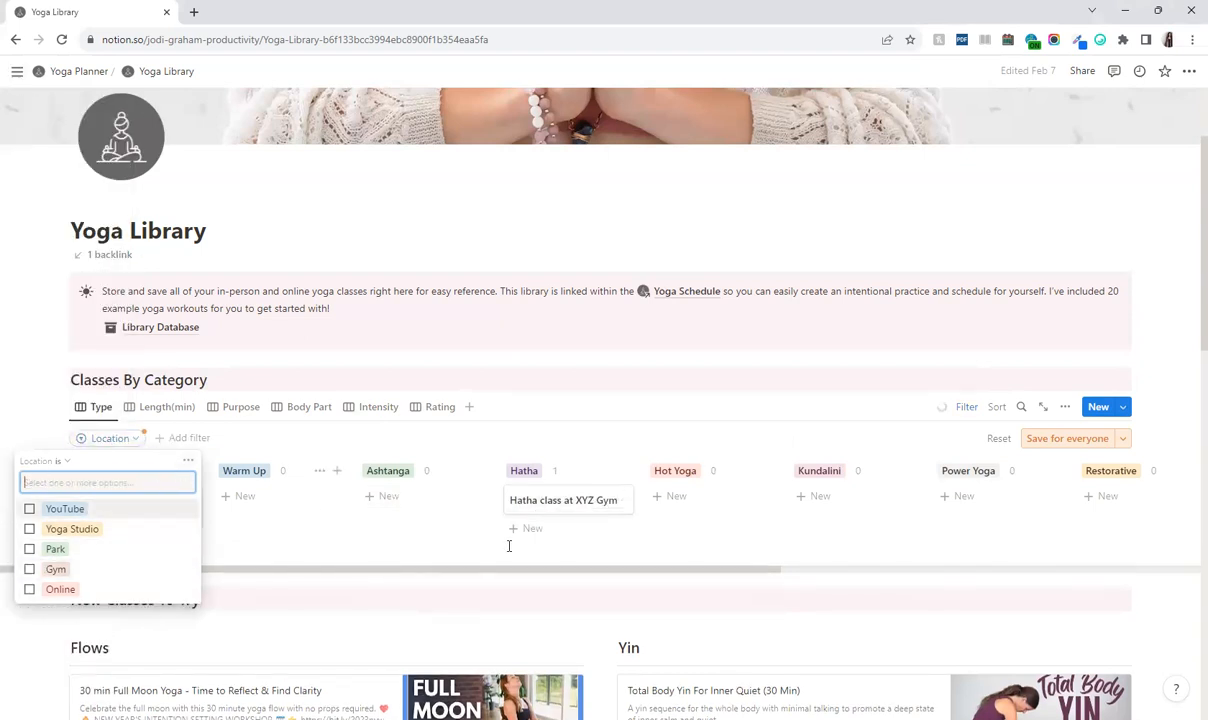
left_click(493, 377)
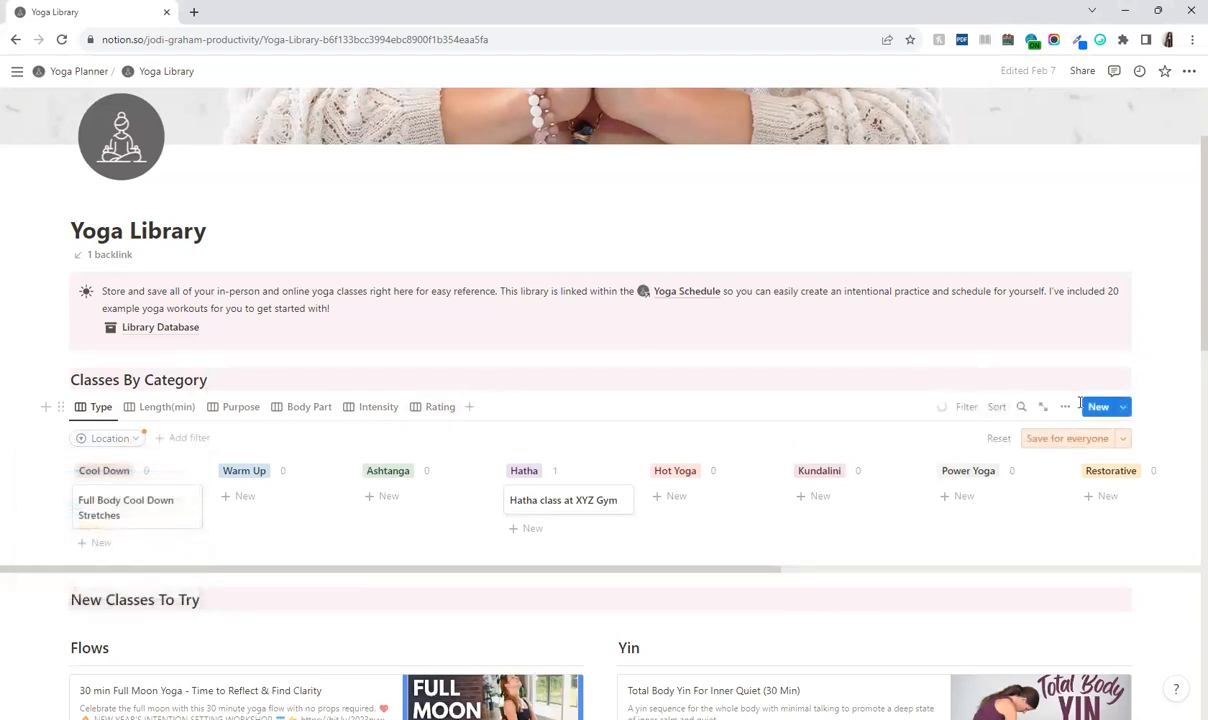
left_click(1066, 409)
left_click(761, 388)
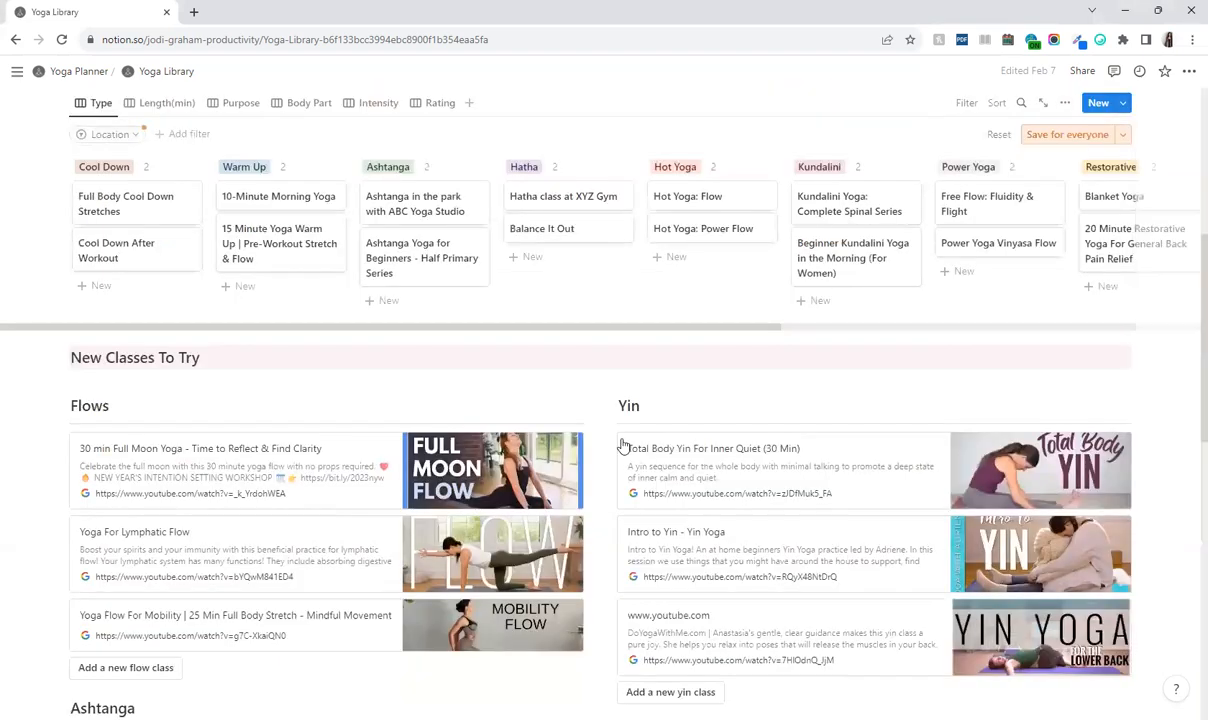
Sub-group the Type board by Rating
scroll(530, 419, "up", 3)
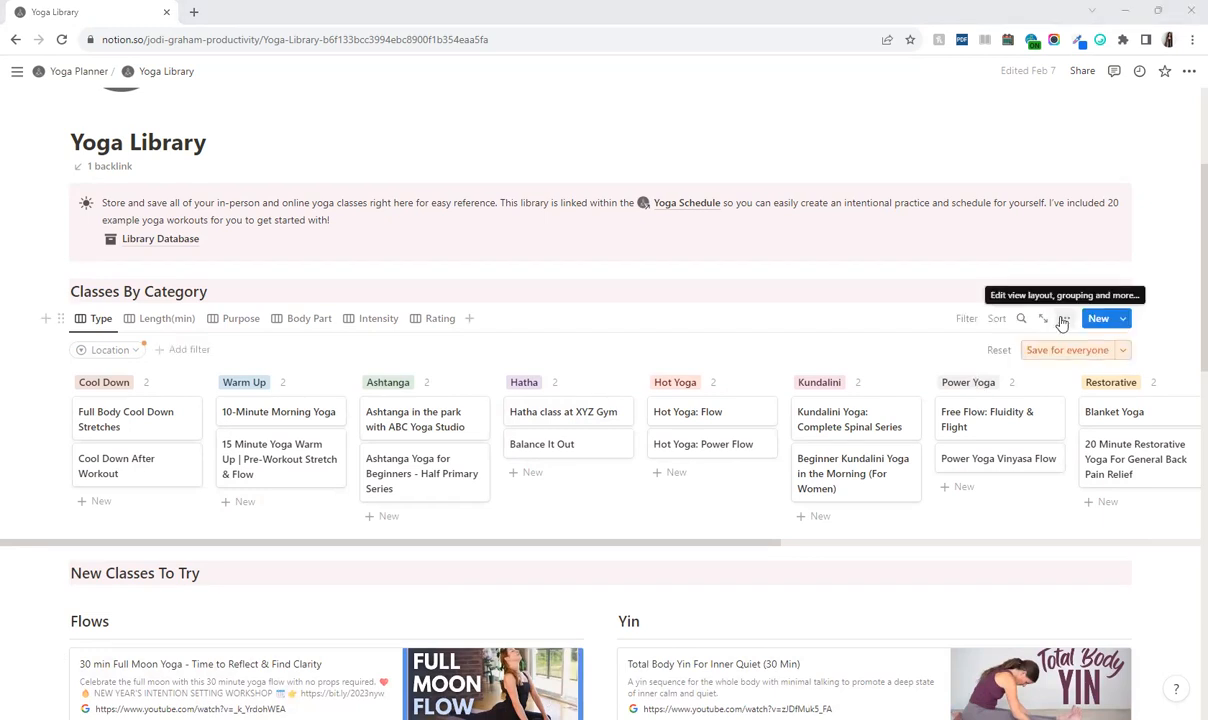
left_click(1063, 320)
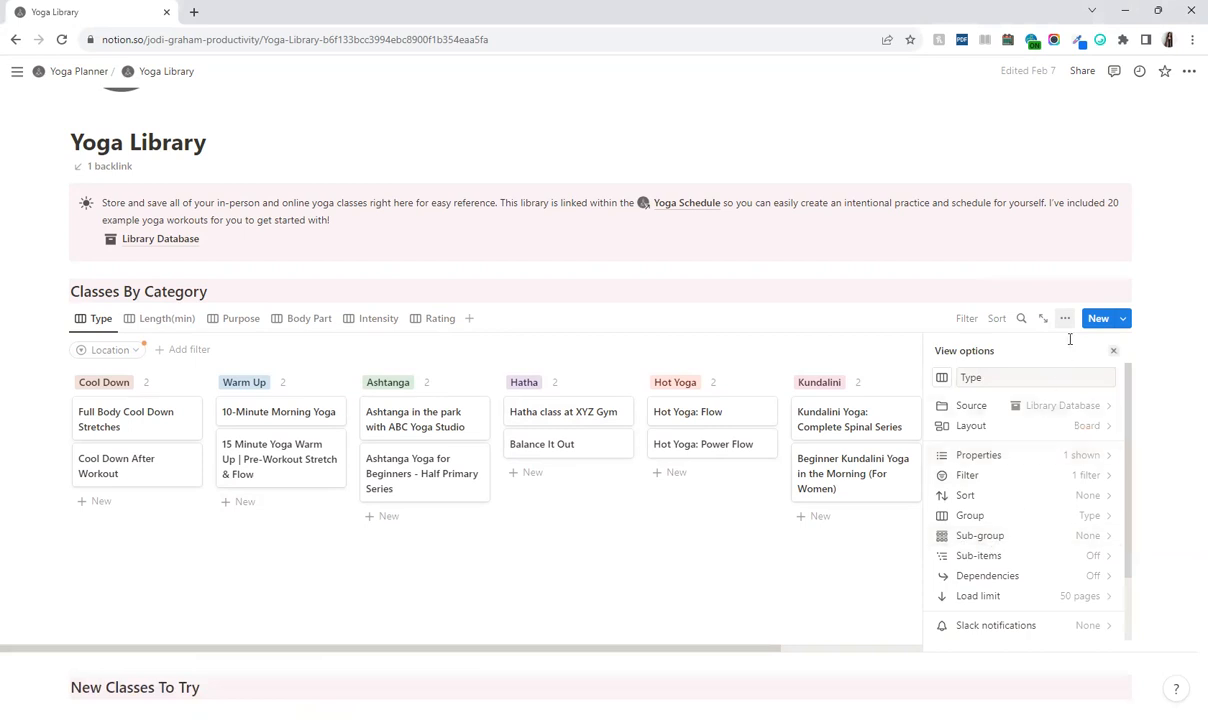
left_click(1006, 537)
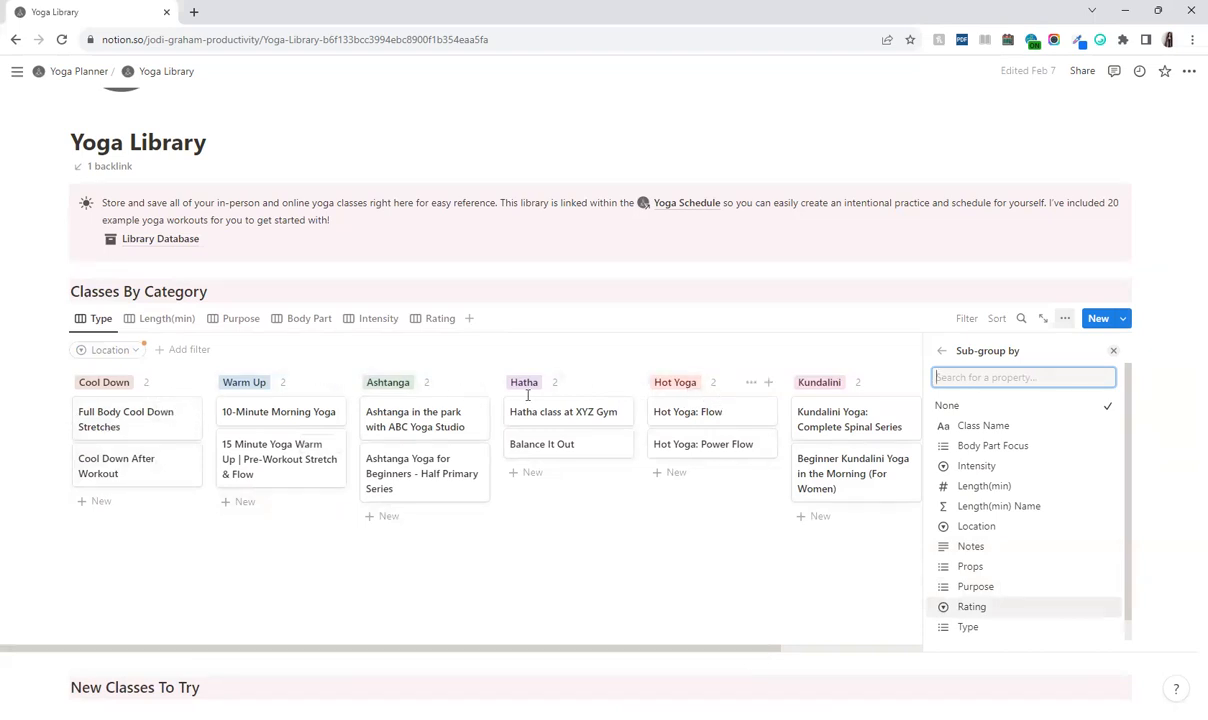
left_click(972, 607)
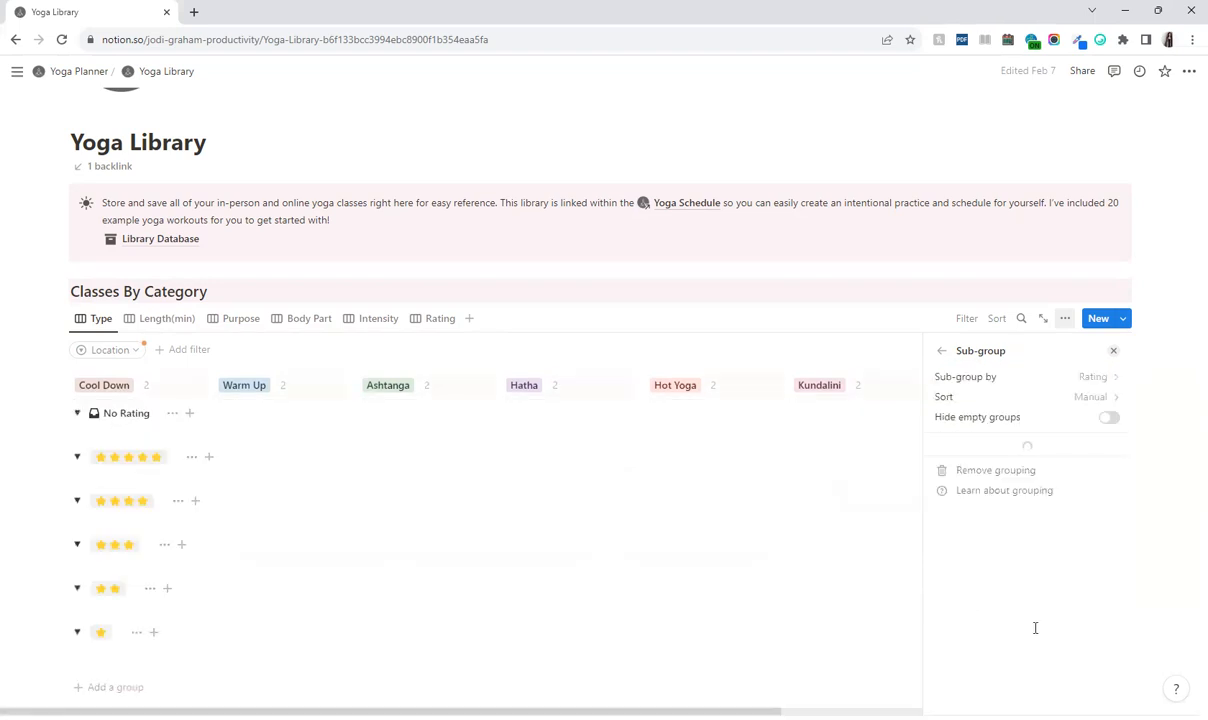
left_click(1116, 352)
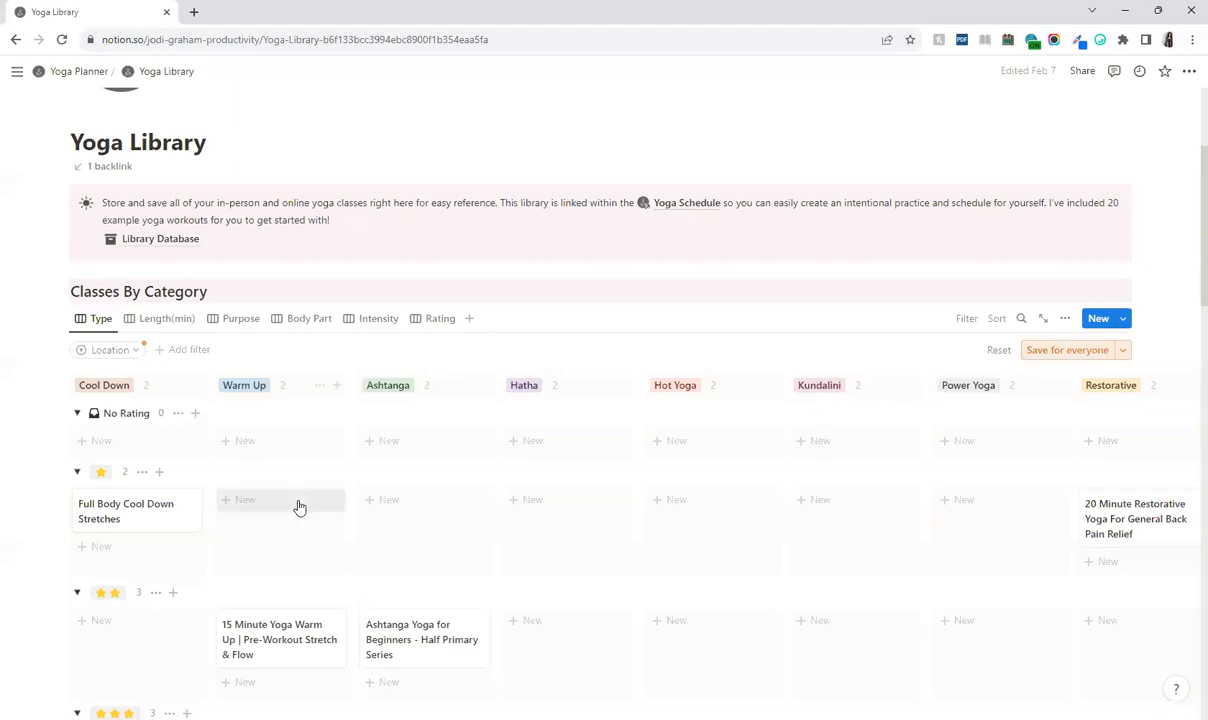
Look through the classes of each yoga type within the star-rating sub-groups, from No Rating to five stars
scroll(300, 500, "down", 1)
scroll(110, 400, "down", 1)
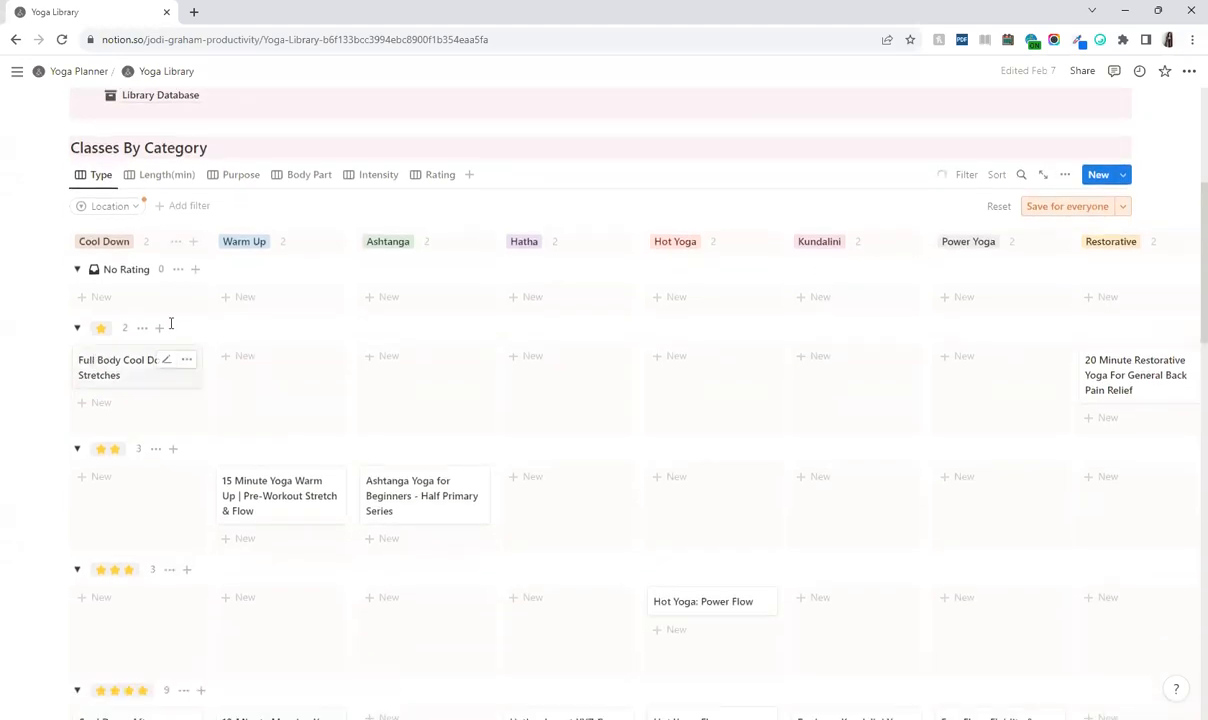
scroll(97, 485, "down", 2)
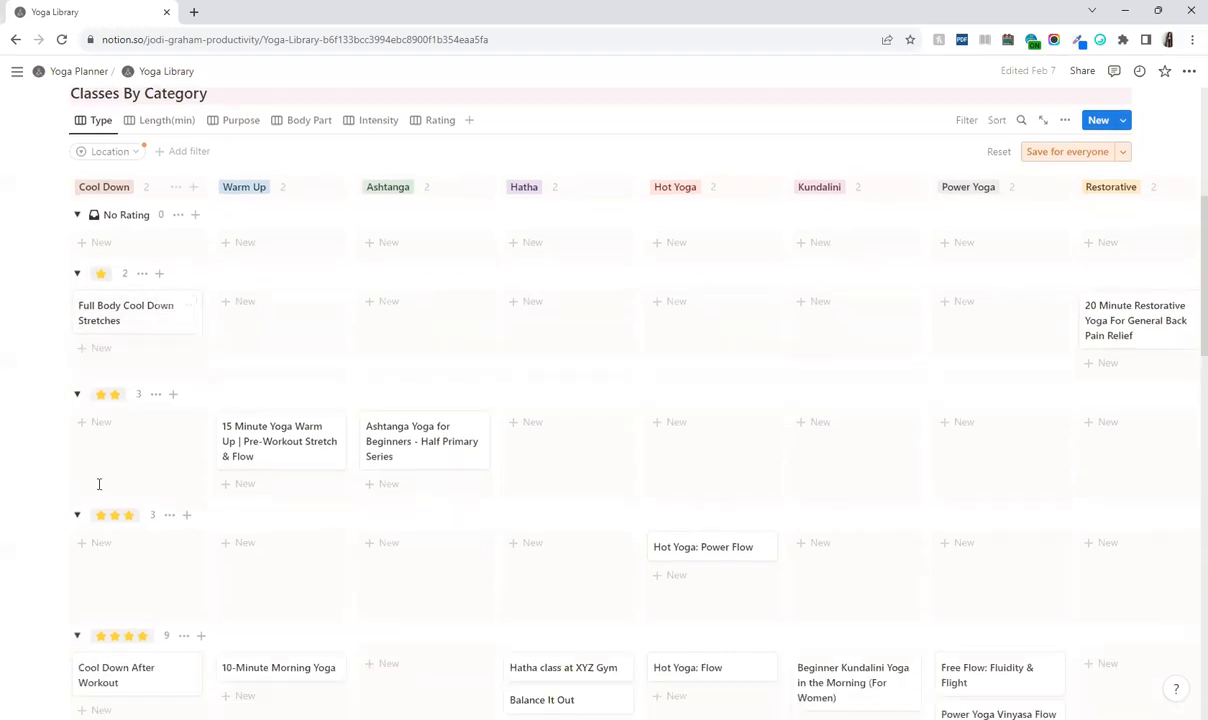
mouse_move(5, 353)
scroll(225, 400, "down", 3)
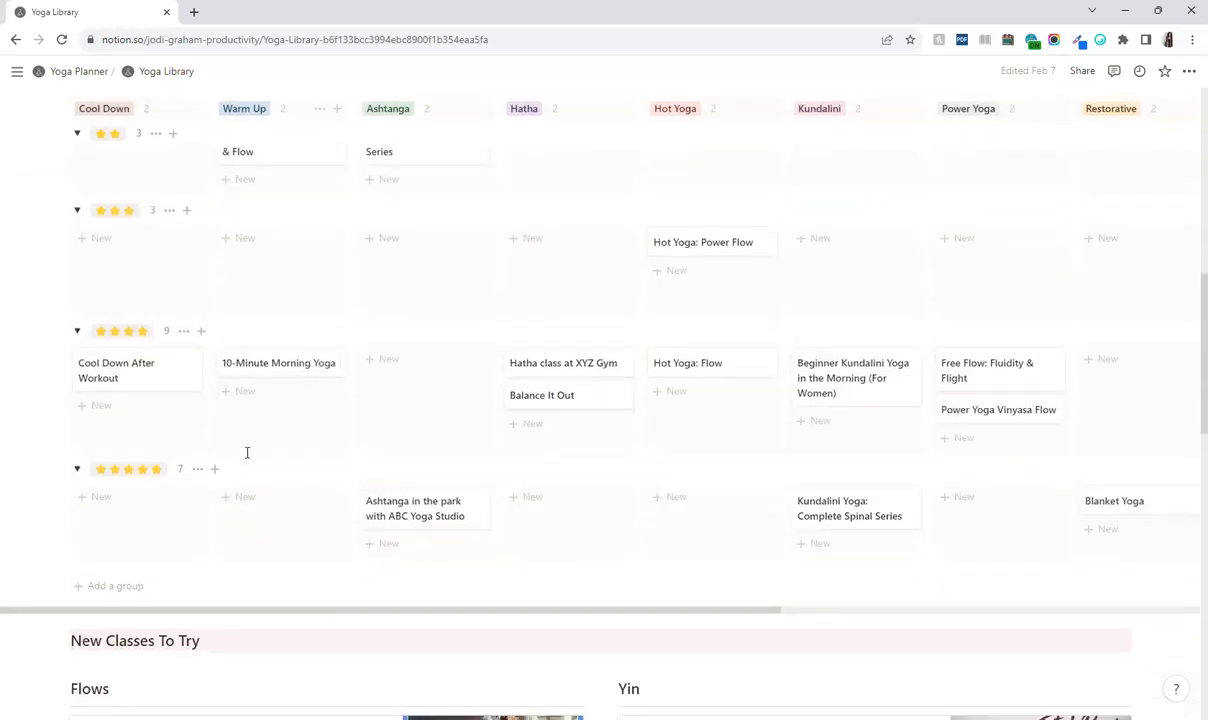
scroll(226, 401, "up", 2)
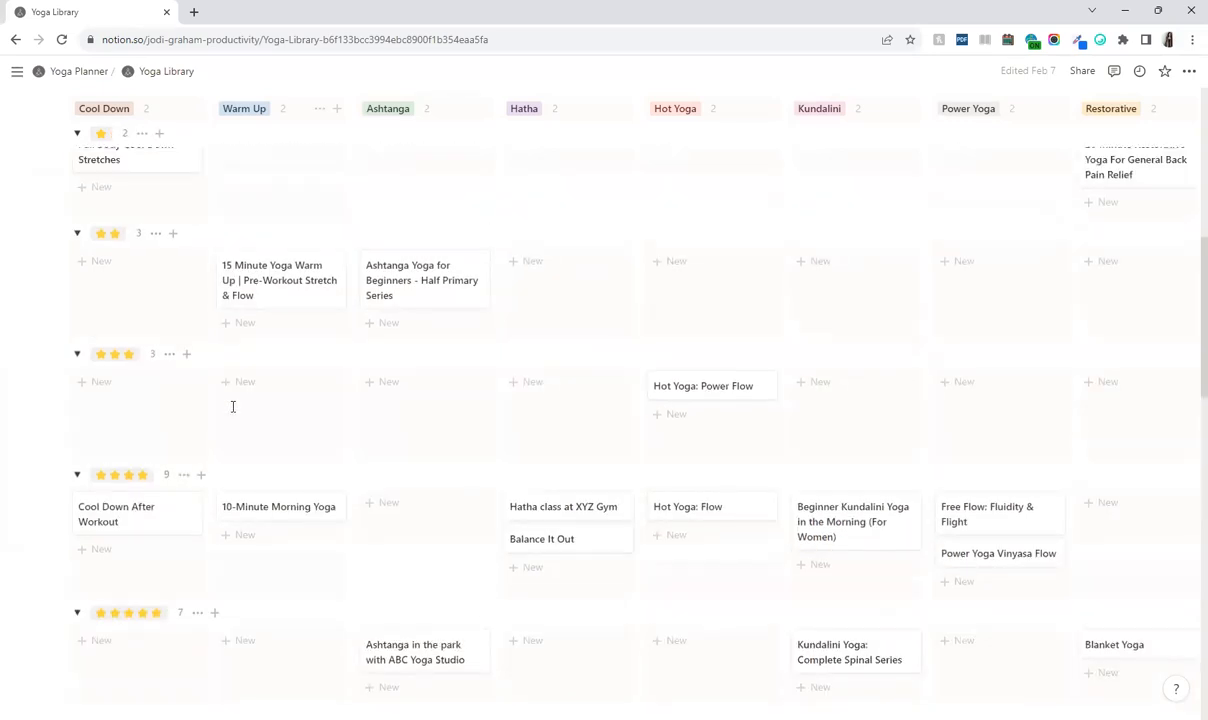
scroll(285, 427, "up", 1)
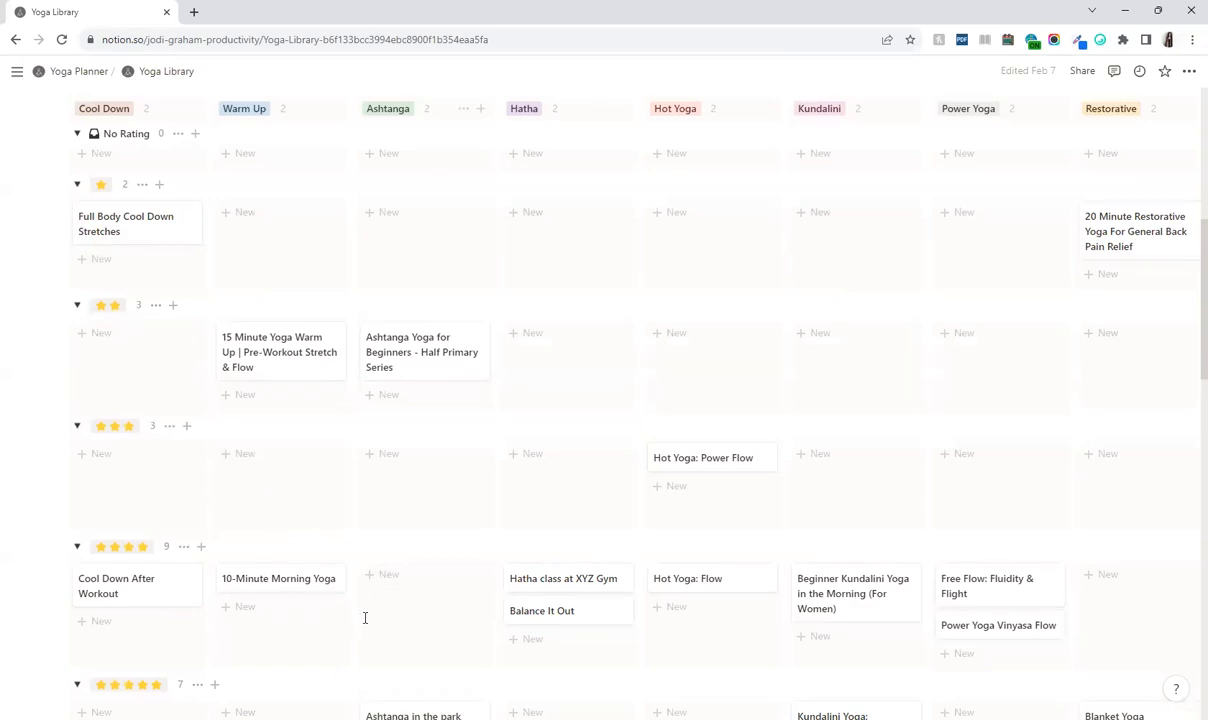
scroll(360, 615, "down", 2)
Show the database title above the Type board, and hide it again through the title's own options
scroll(615, 580, "up", 7)
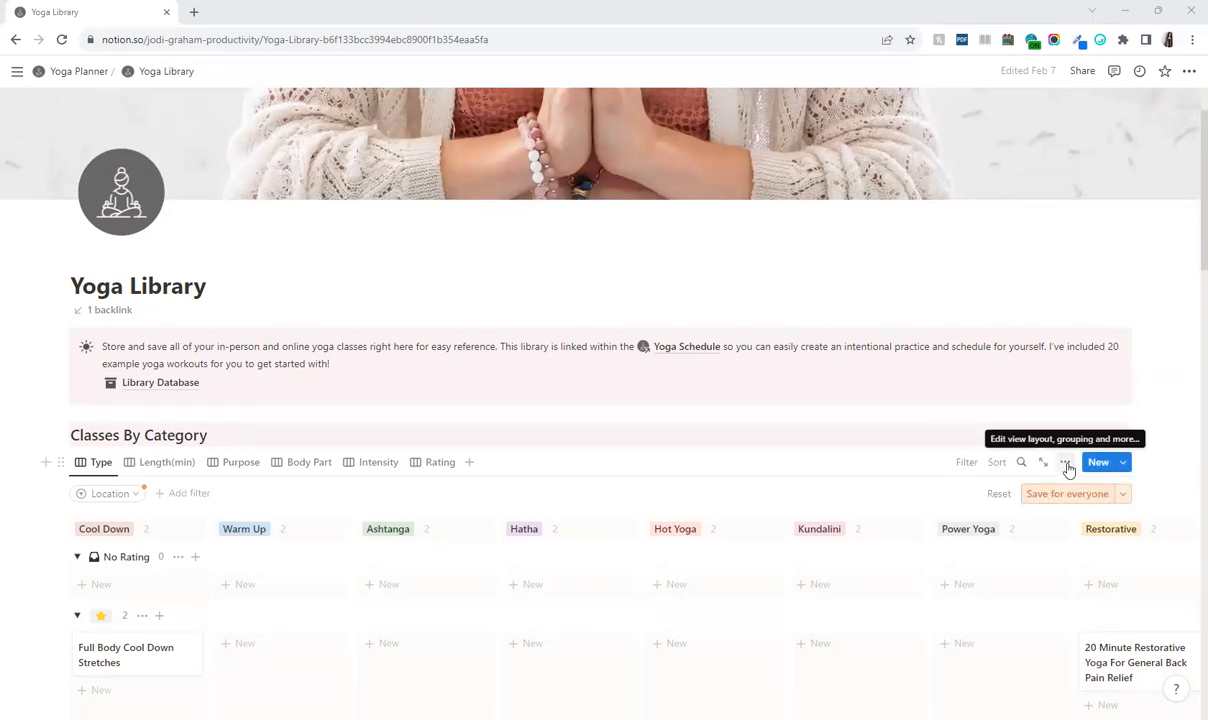
left_click(1065, 462)
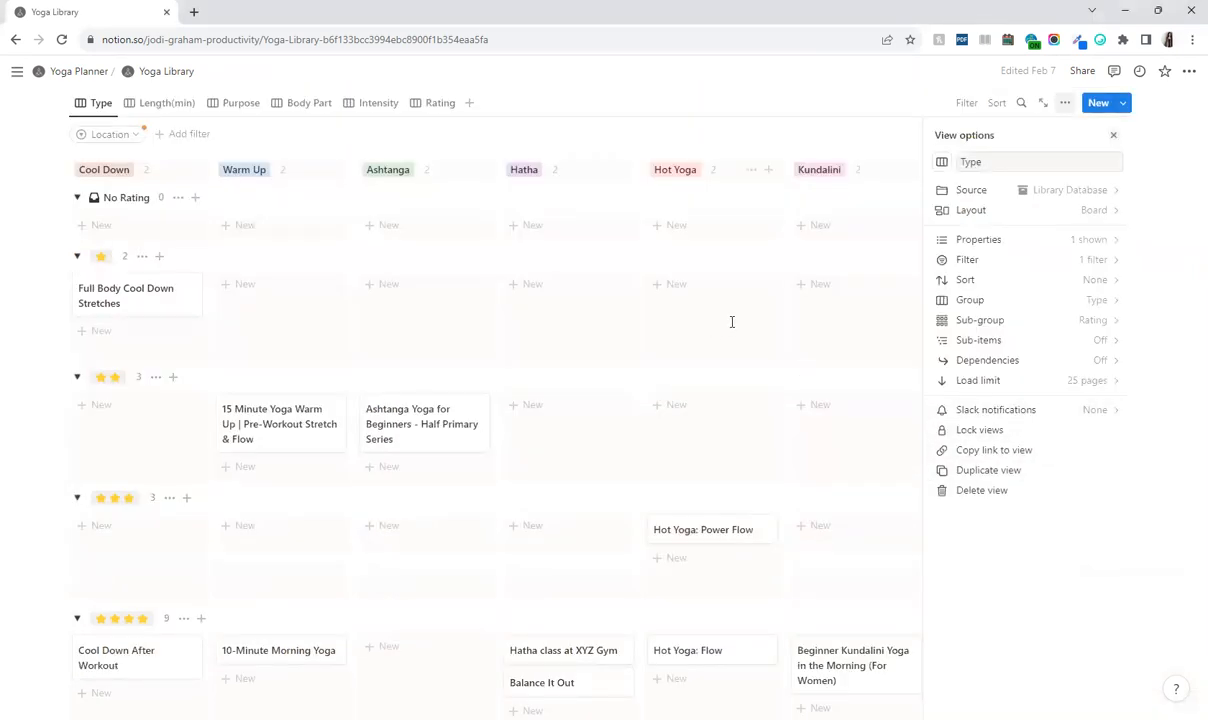
left_click(968, 212)
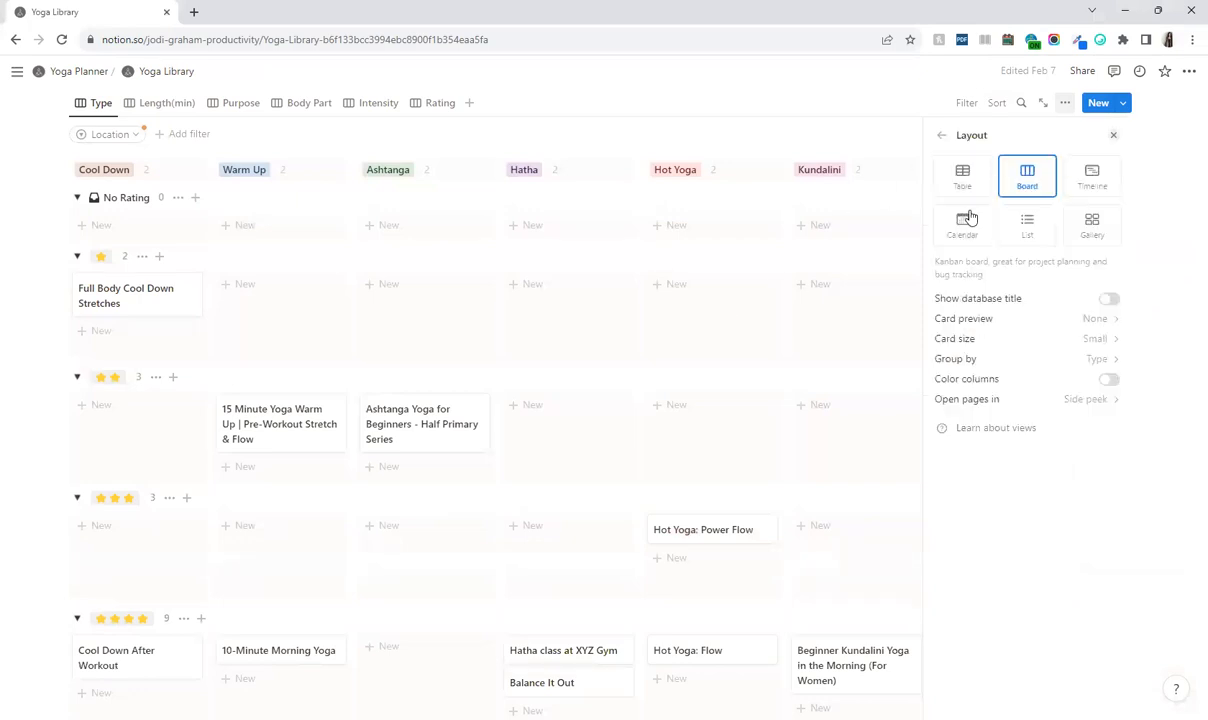
left_click(1109, 300)
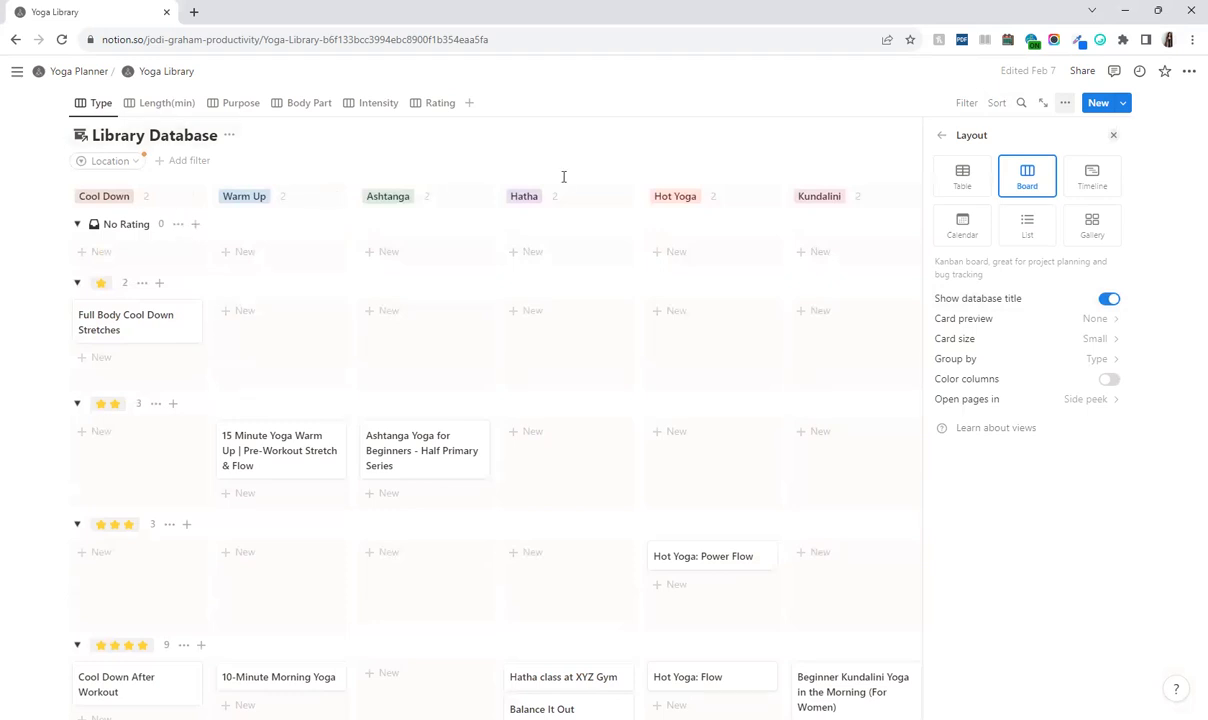
left_click(532, 179)
scroll(337, 165, "up", 4)
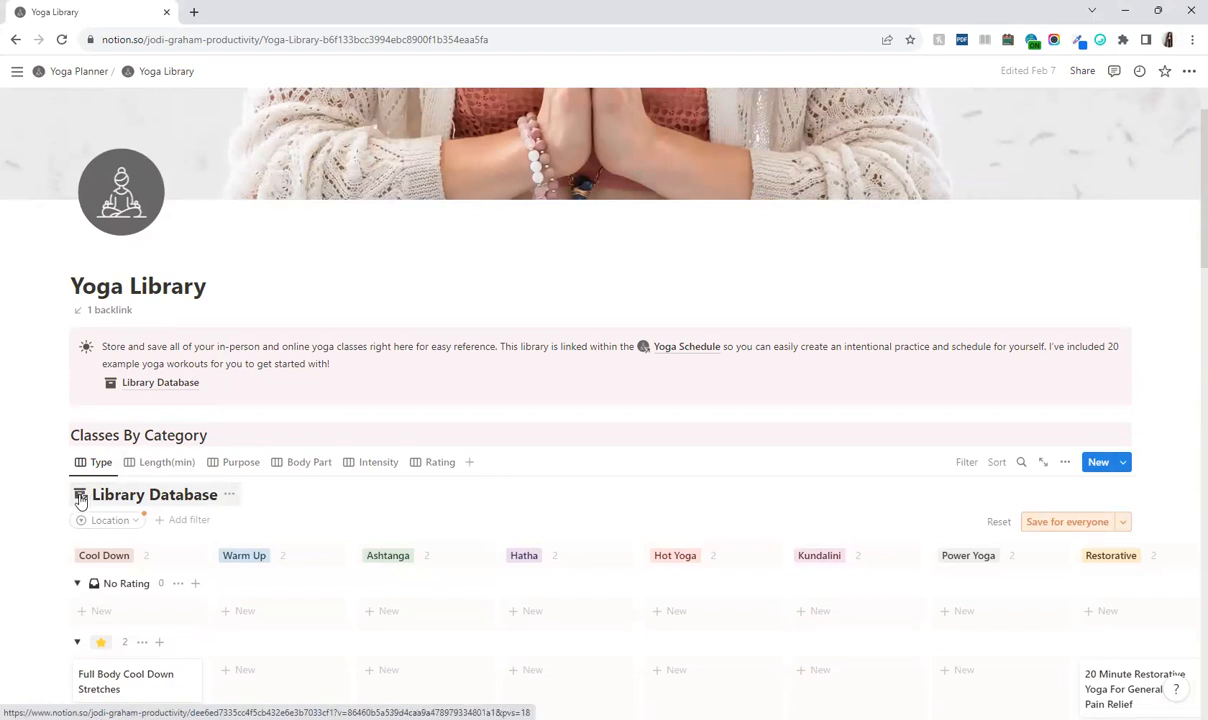
left_click(229, 494)
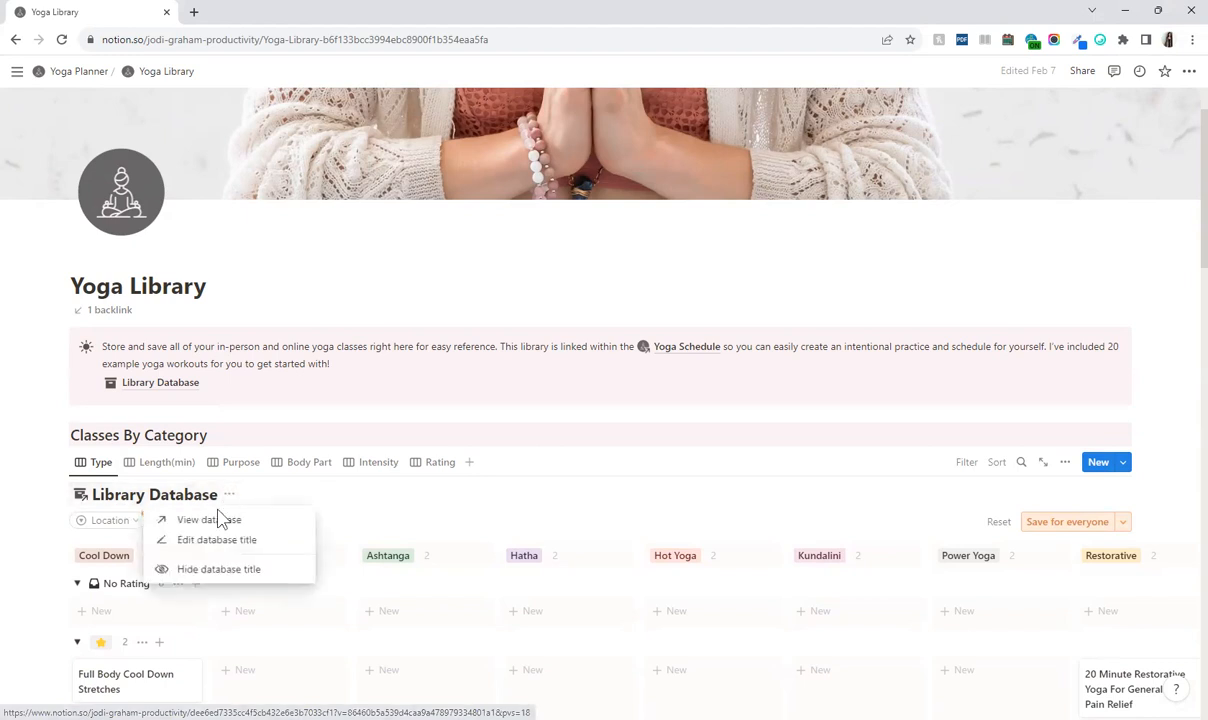
left_click(215, 569)
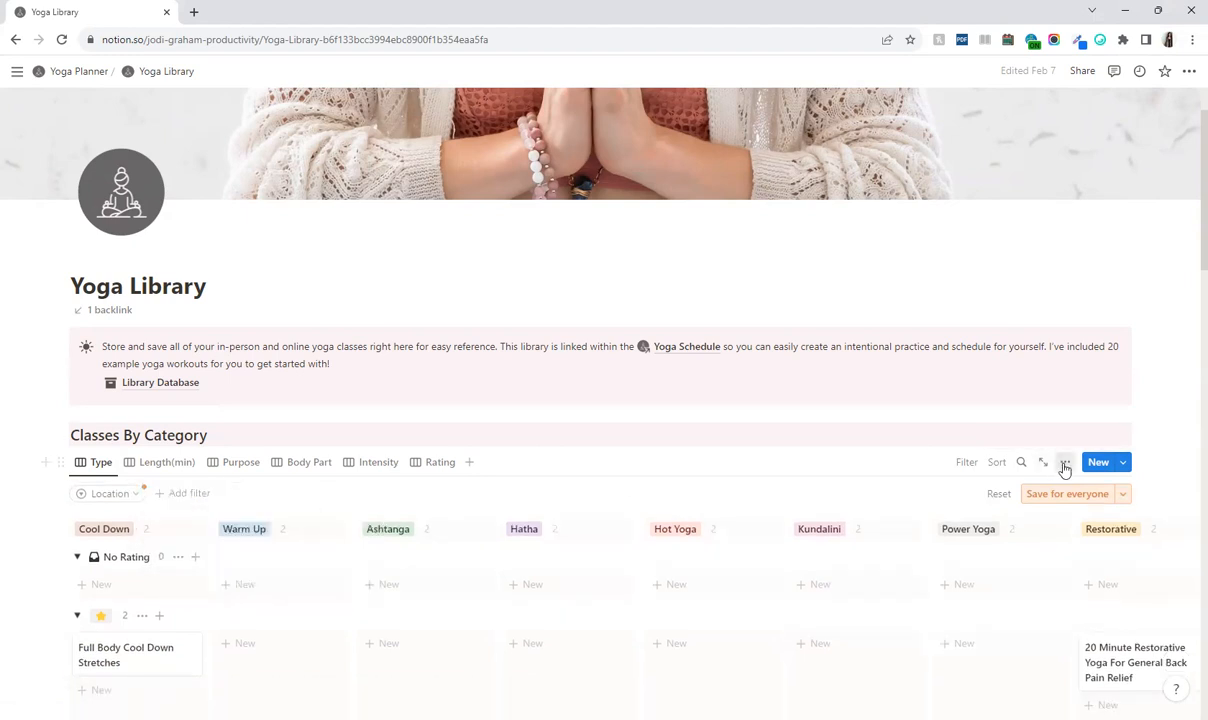
Check the Type board's source database in its view options and its place under Yoga Library in the workspace page list
left_click(1065, 463)
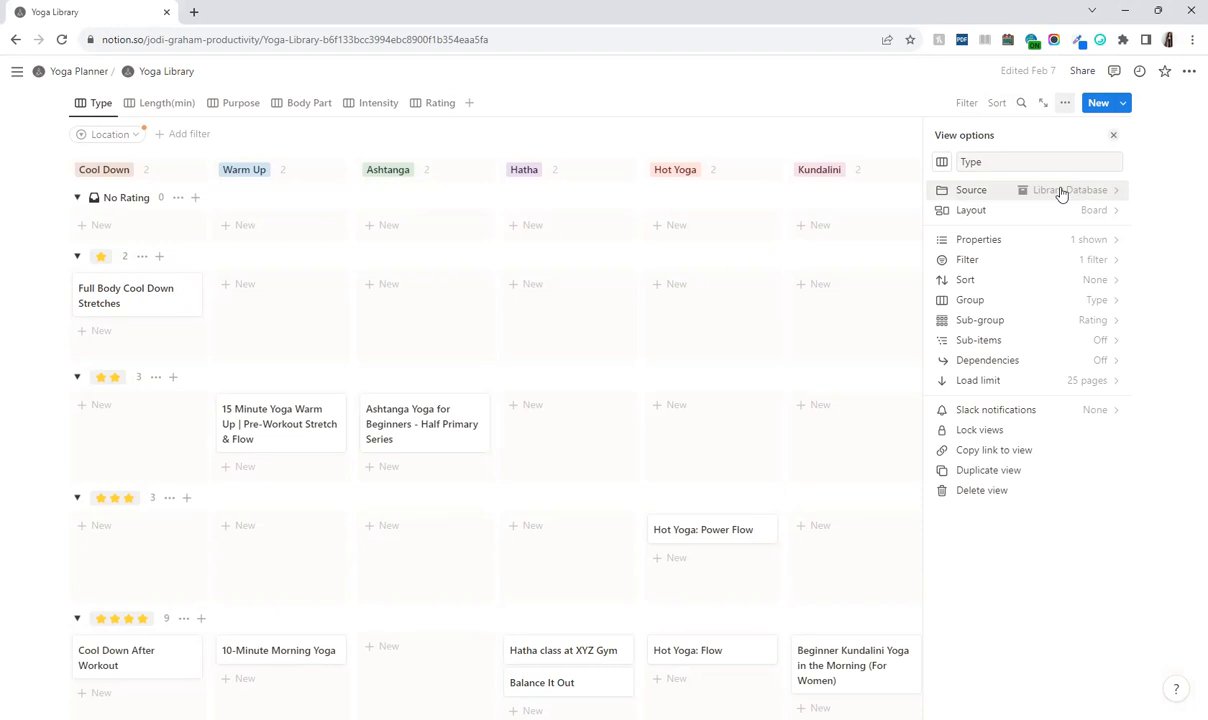
left_click(1113, 135)
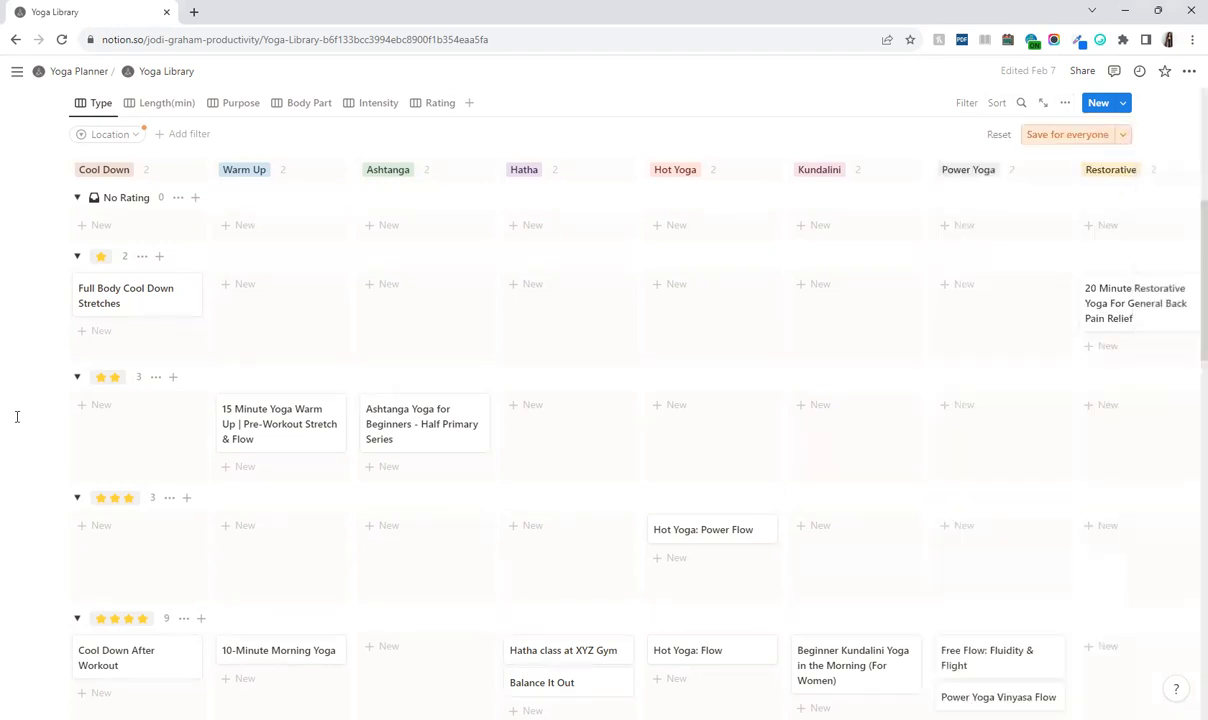
mouse_move(3, 408)
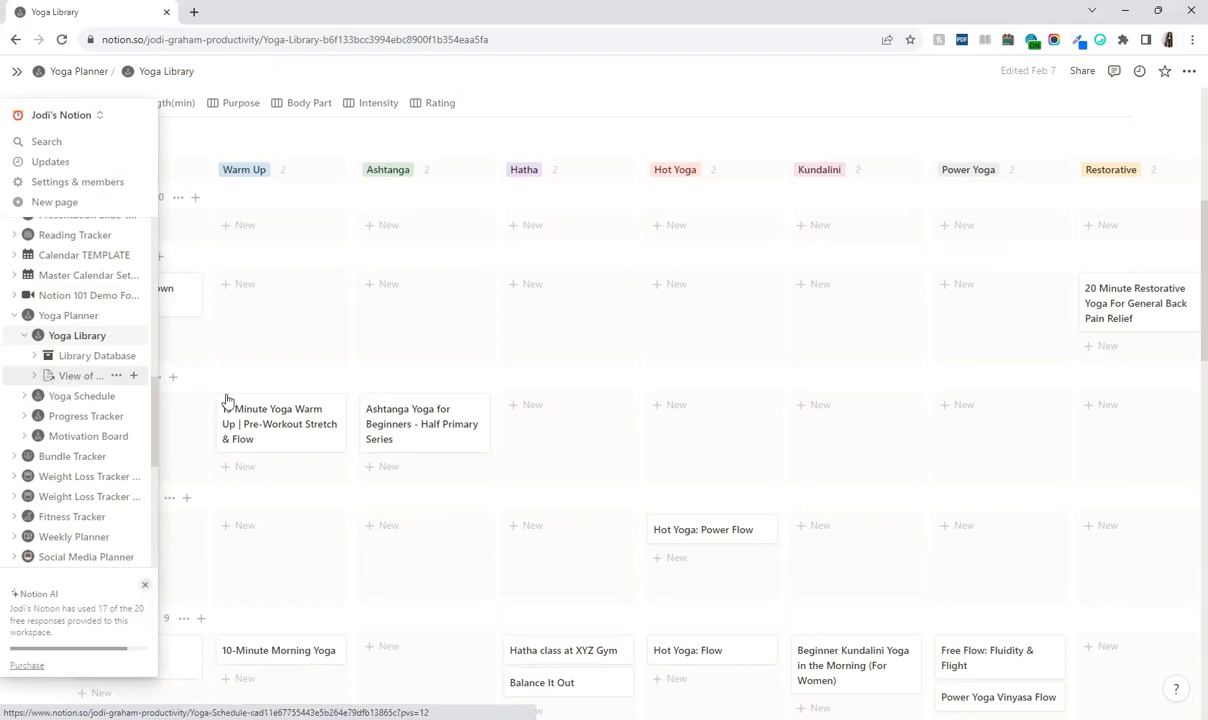
scroll(780, 408, "up", 5)
scroll(840, 400, "down", 1)
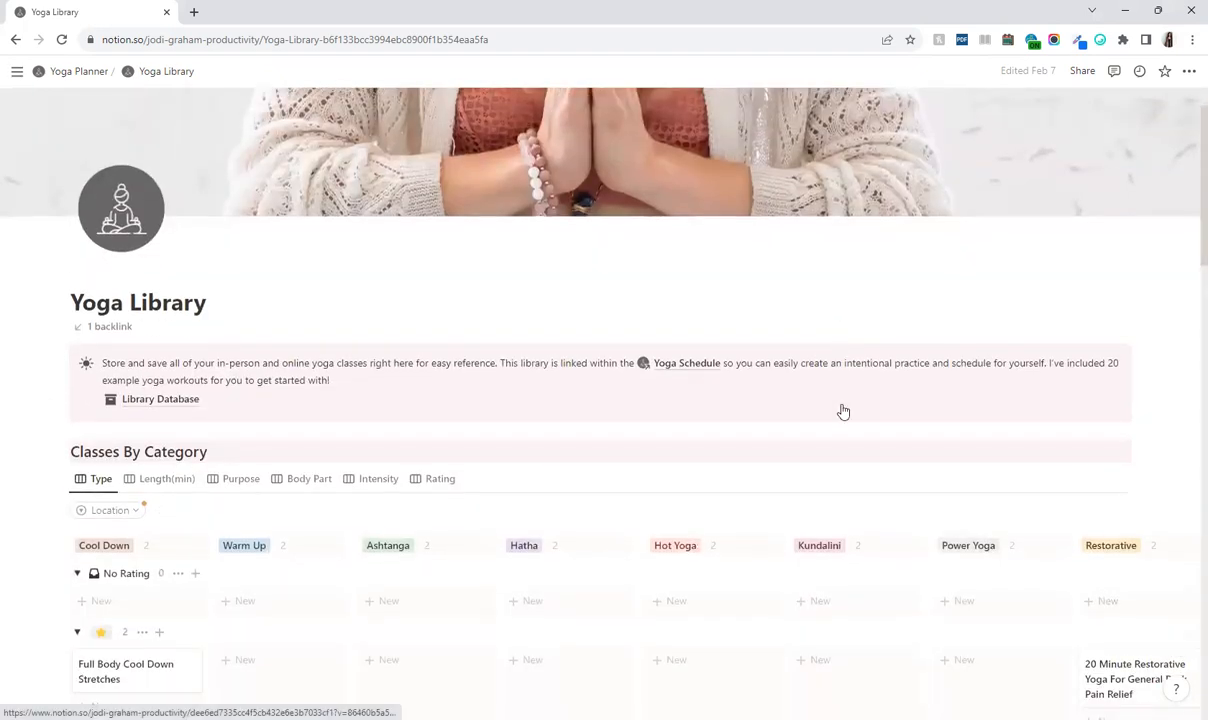